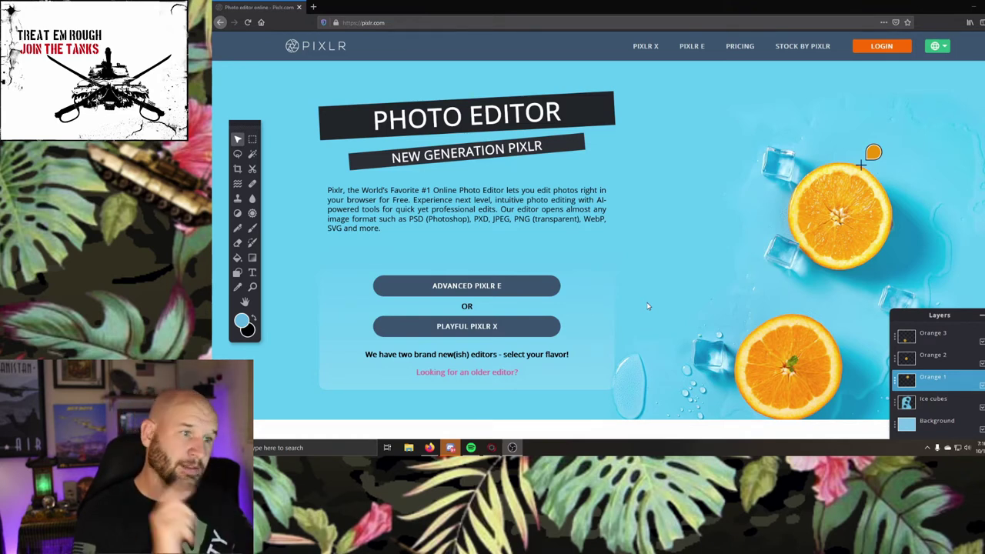
- In advanced Pixlr E, open the C-5 Galaxy screenshot from Saved Games > DCS.openbeta > ScreenShots
click(468, 288)
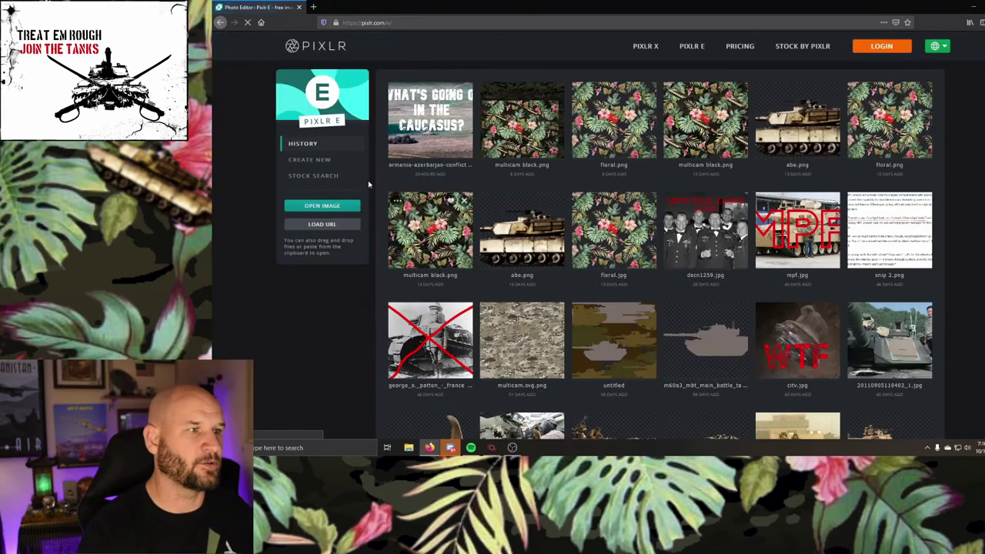
click(322, 206)
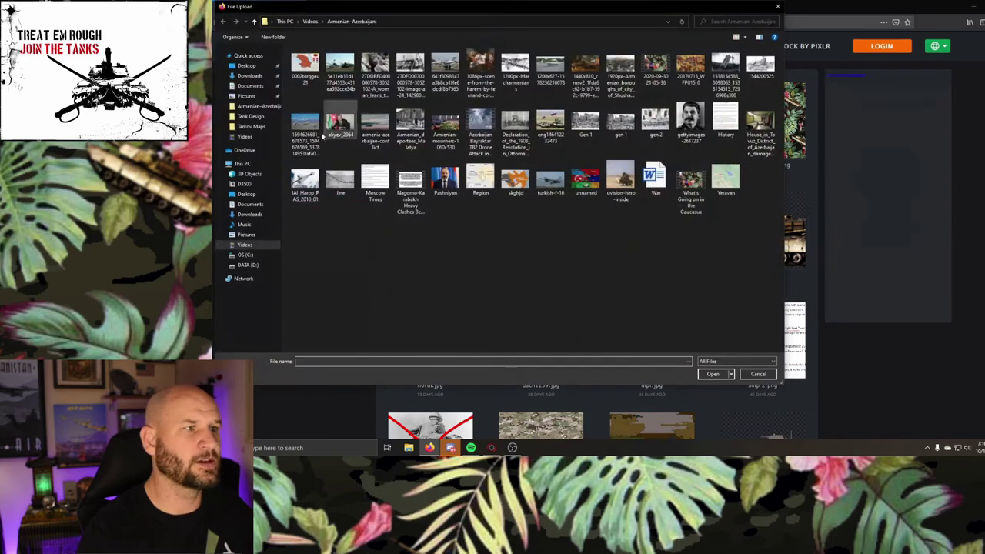
click(243, 255)
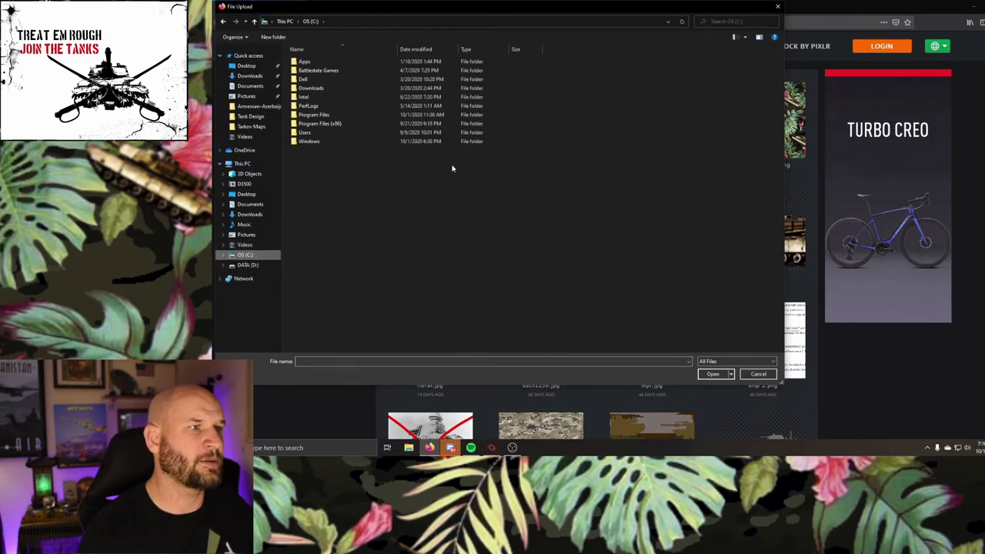
double_click(331, 132)
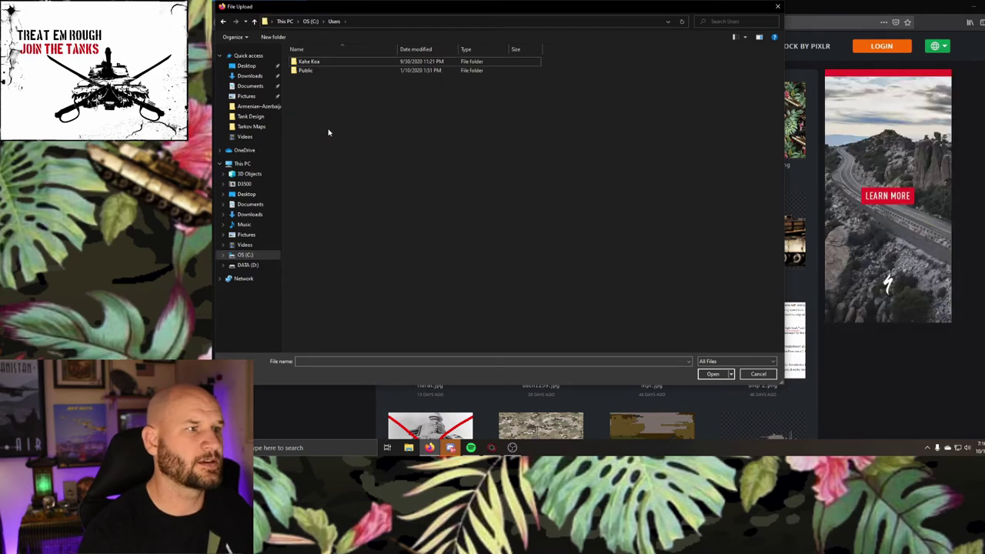
double_click(308, 62)
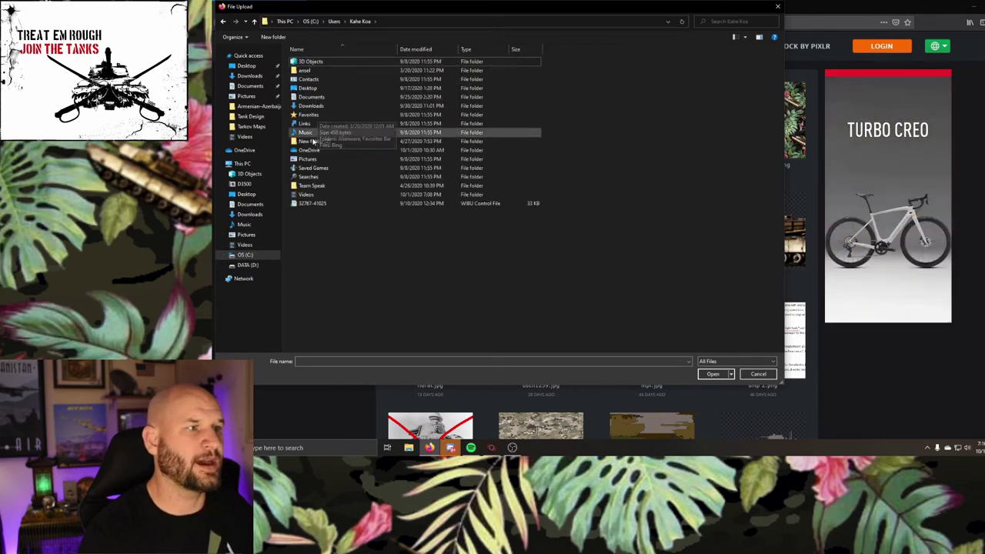
double_click(353, 168)
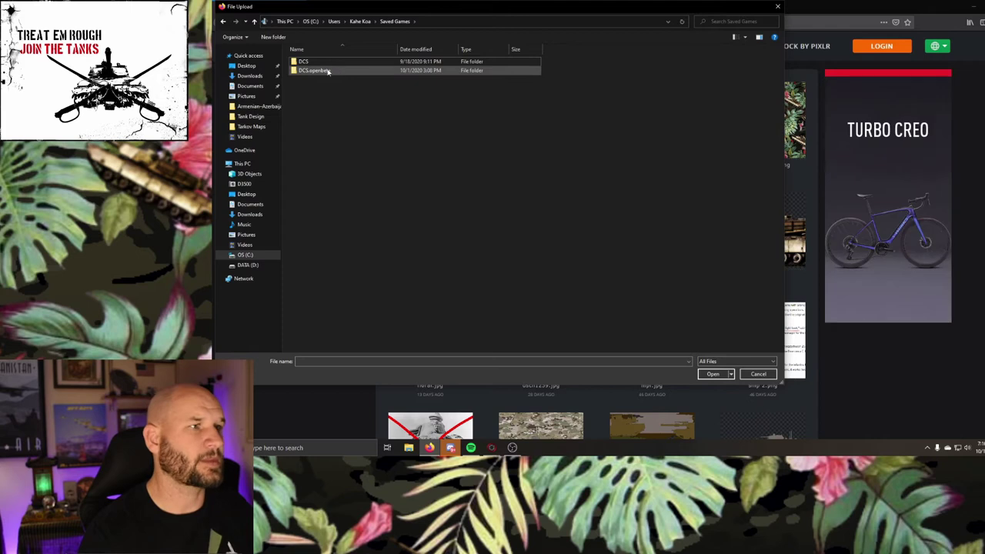
double_click(325, 71)
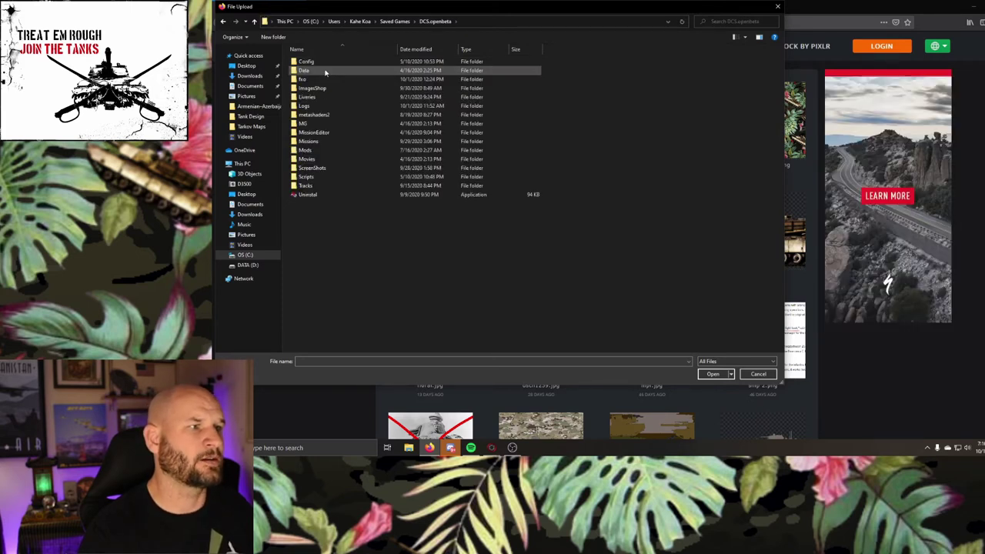
double_click(343, 171)
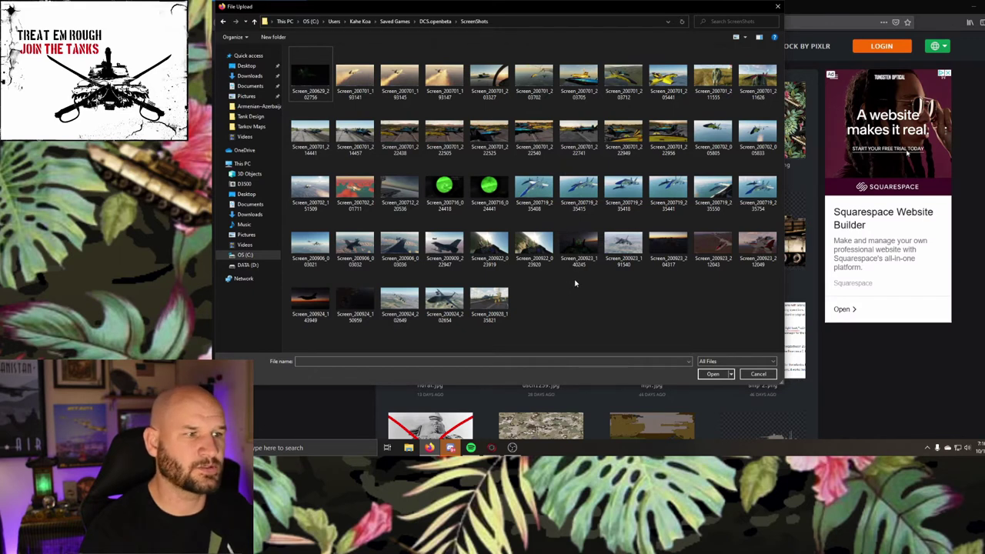
double_click(407, 301)
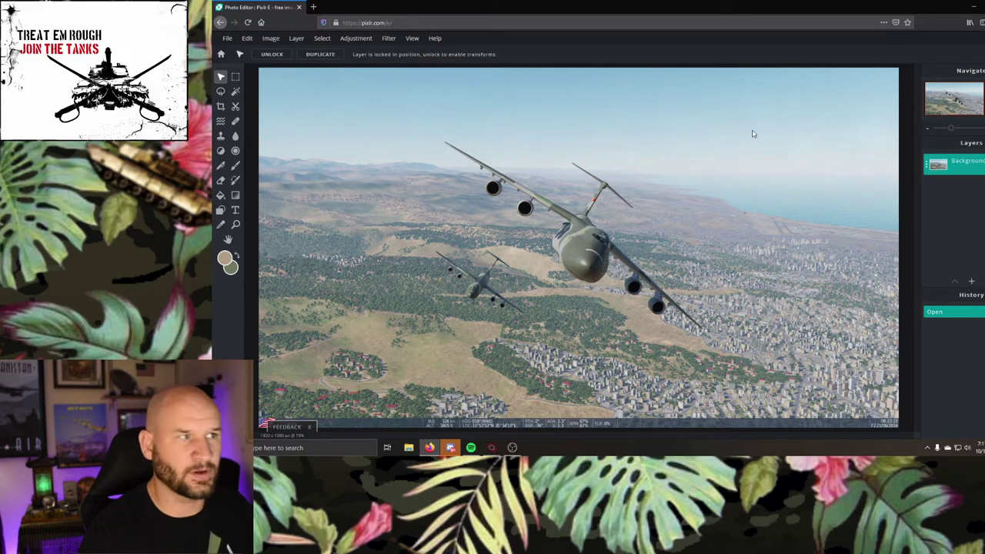
- Crop the screenshot to 1498 × 944 px, trimming the edges and the bottom HUD strip
click(221, 105)
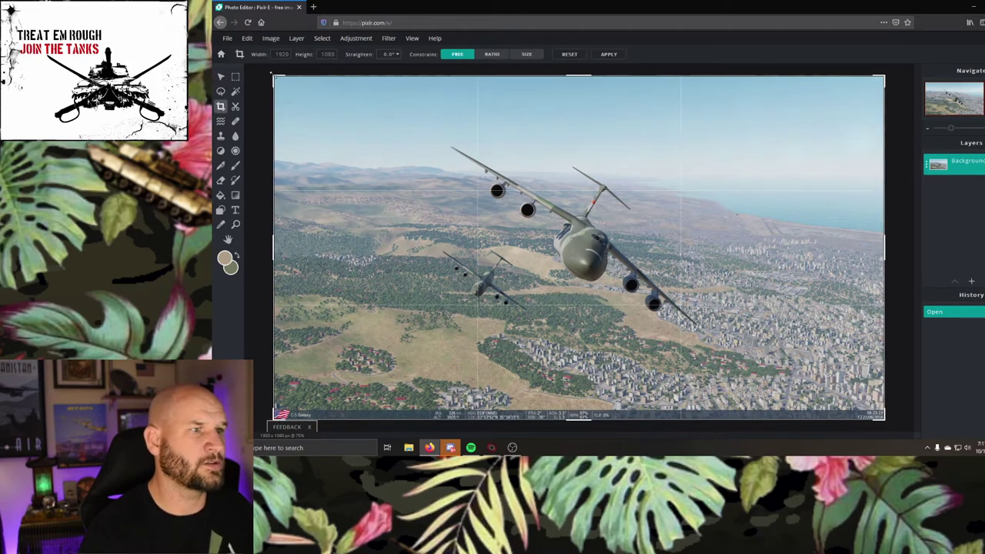
drag(274, 75, 290, 83)
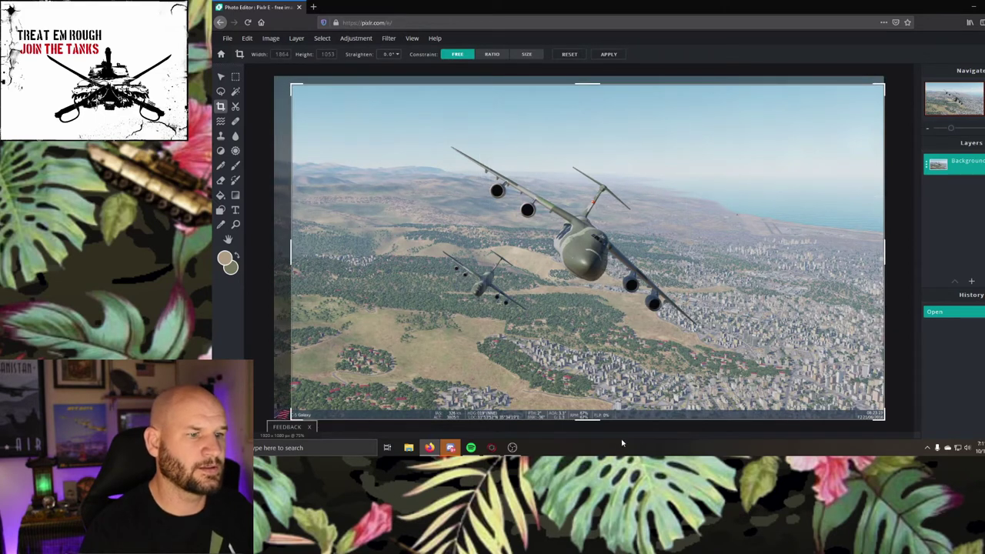
drag(586, 417, 590, 397)
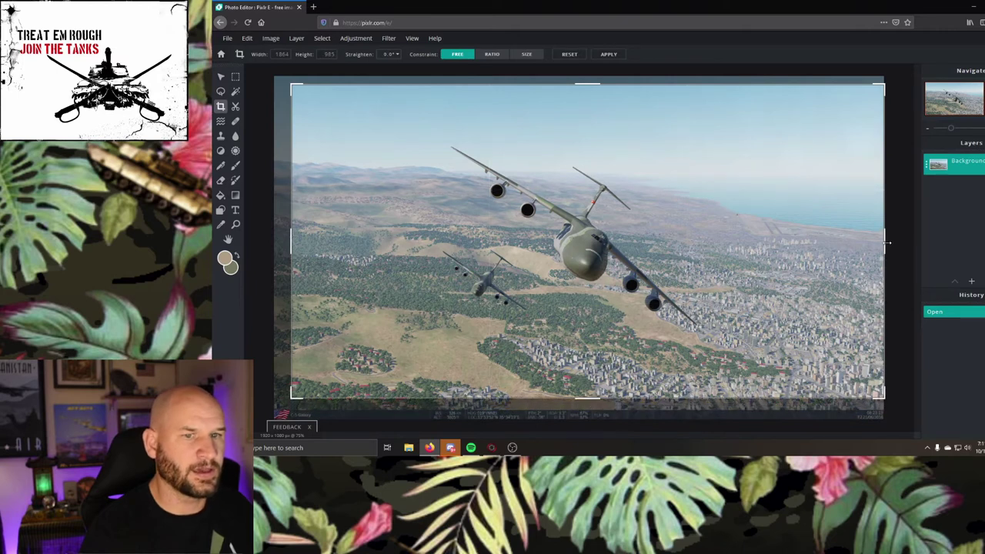
drag(887, 242, 808, 242)
drag(543, 85, 550, 98)
drag(291, 250, 332, 250)
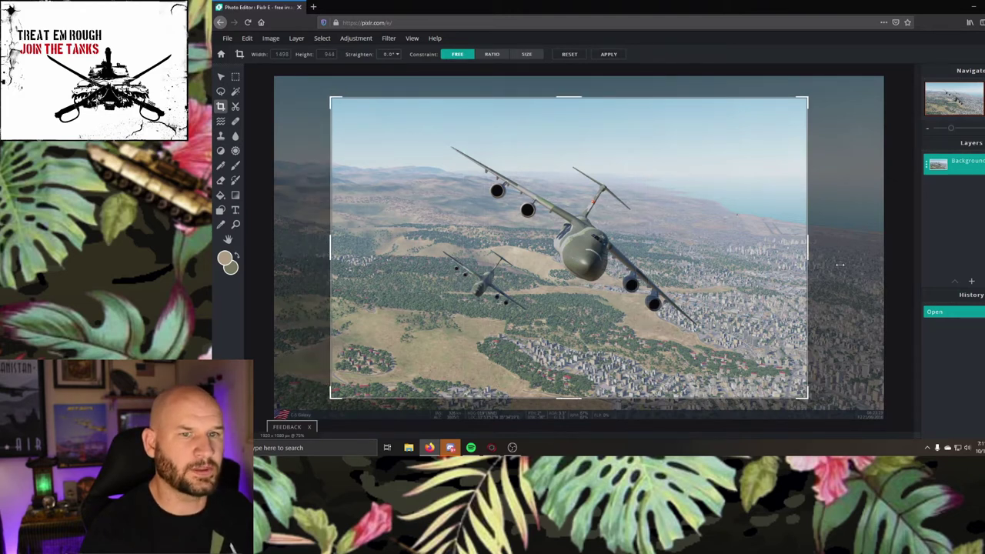
click(608, 54)
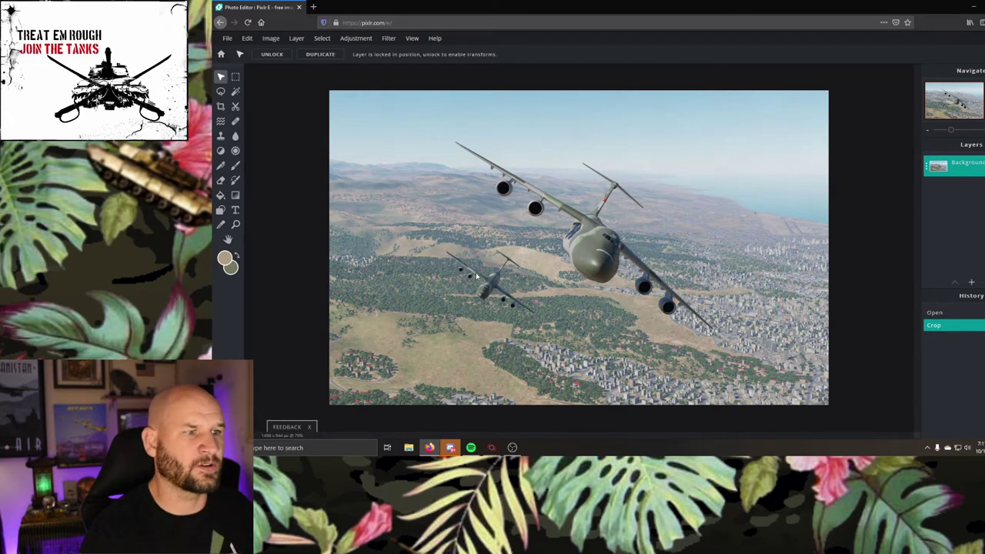
- Apply Hue & saturation with saturation at about 42 and lightness slightly lowered
click(356, 38)
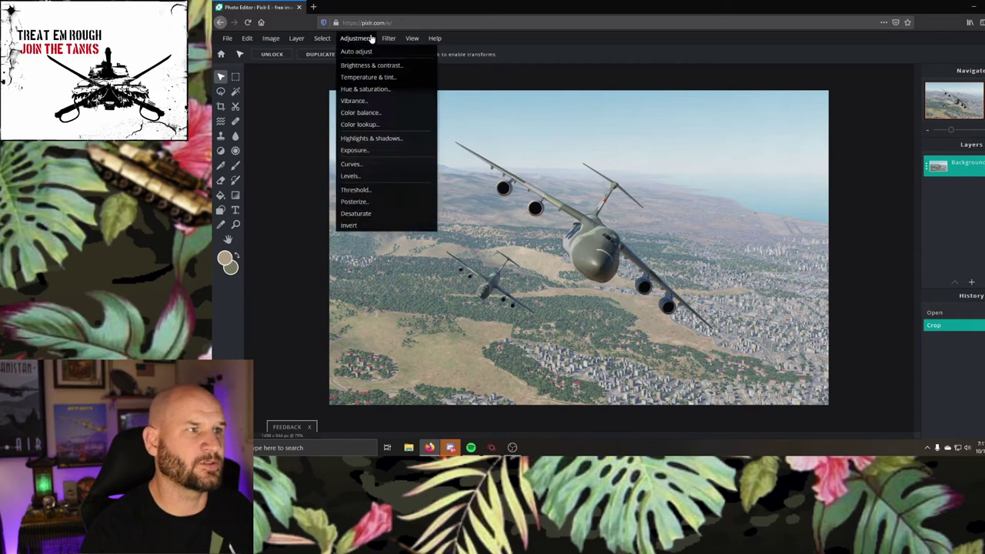
click(346, 90)
drag(608, 199, 891, 115)
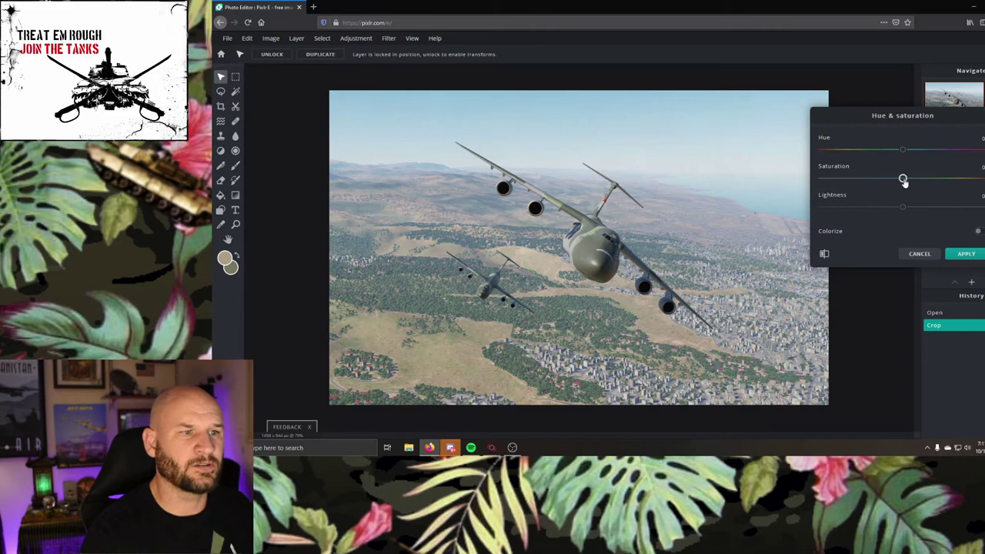
drag(904, 180, 923, 182)
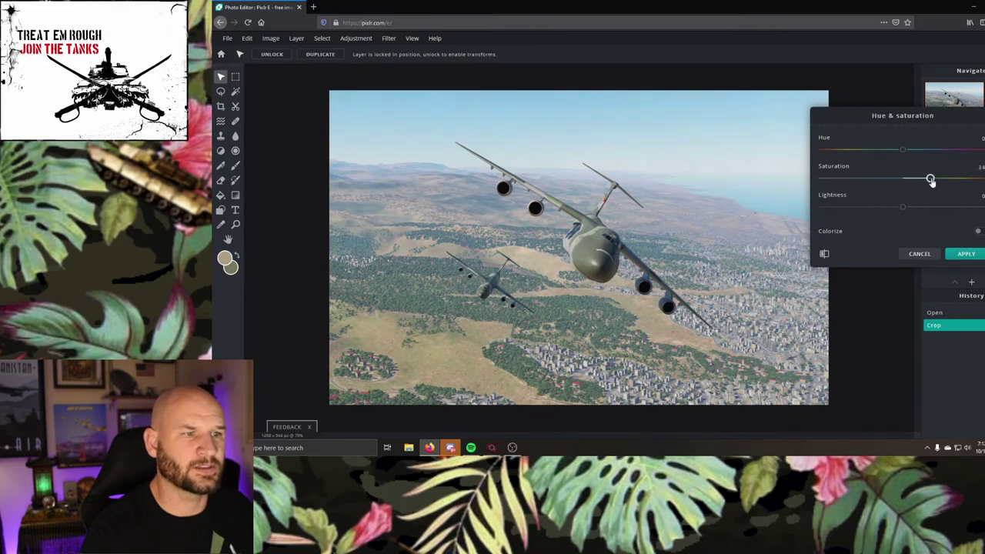
drag(931, 180, 943, 181)
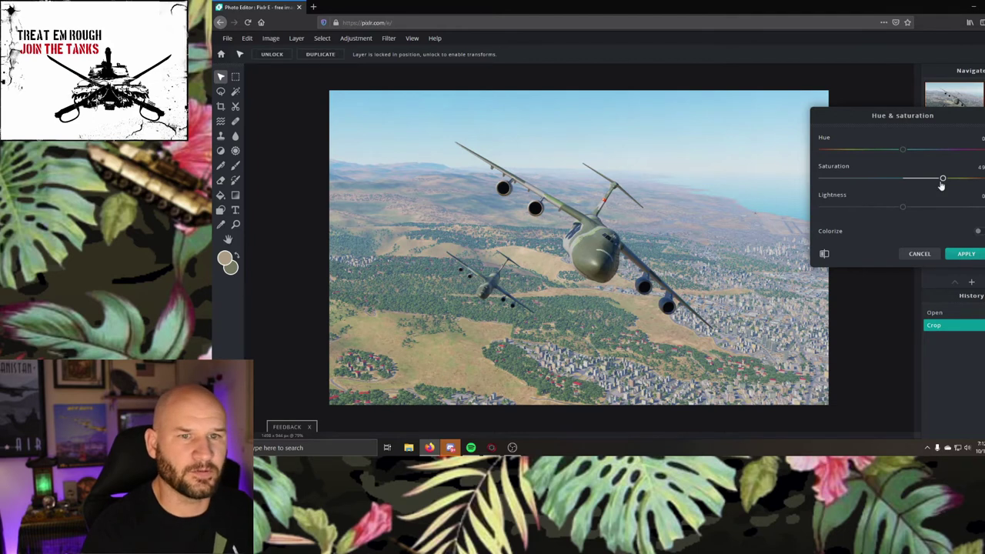
drag(942, 183, 936, 180)
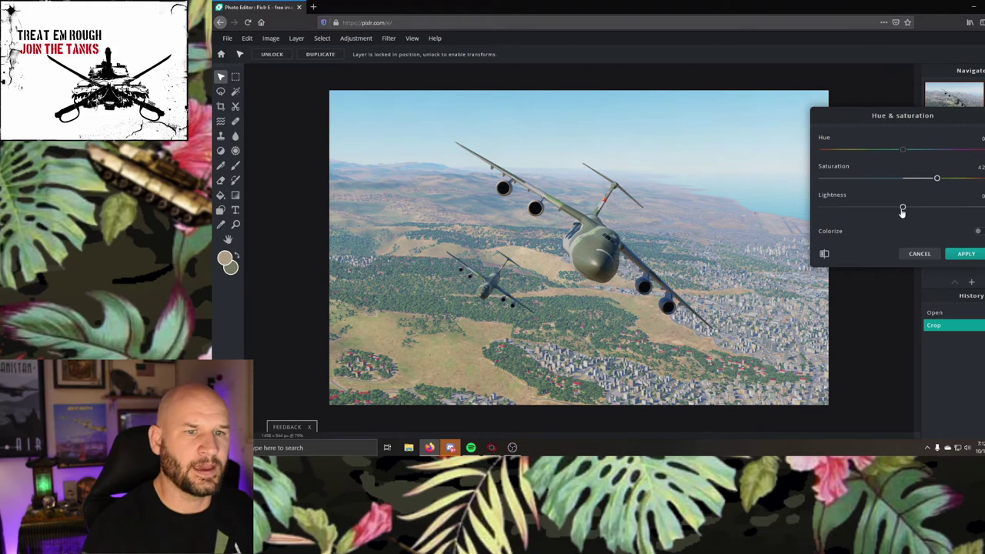
mouse_move(903, 208)
mouse_down()
mouse_move(917, 208)
mouse_move(882, 209)
mouse_move(895, 210)
mouse_up()
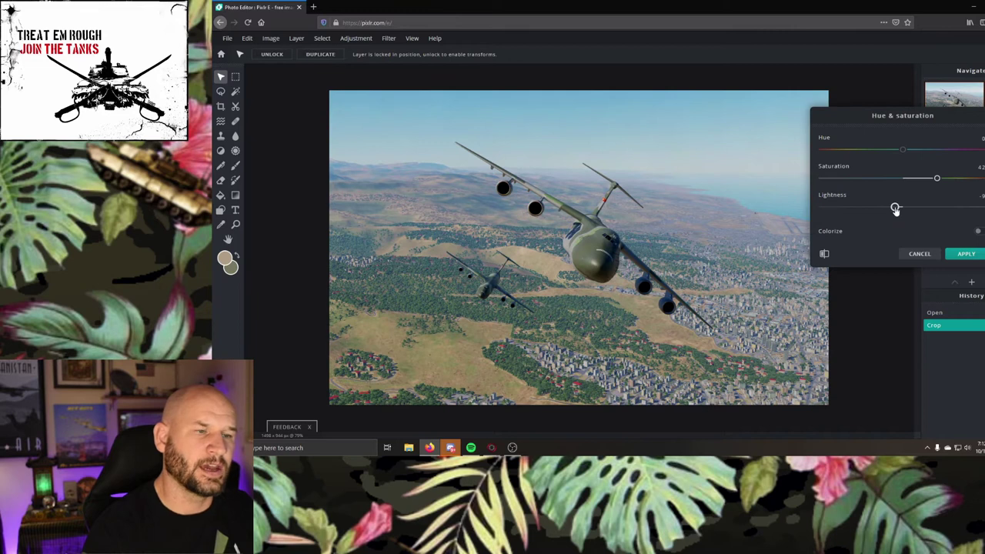
drag(895, 209, 898, 210)
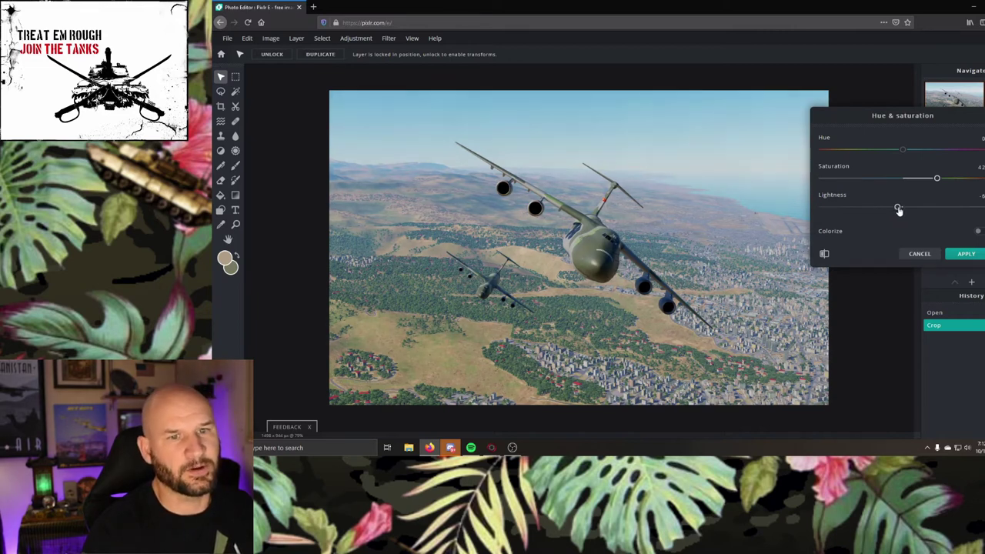
click(965, 254)
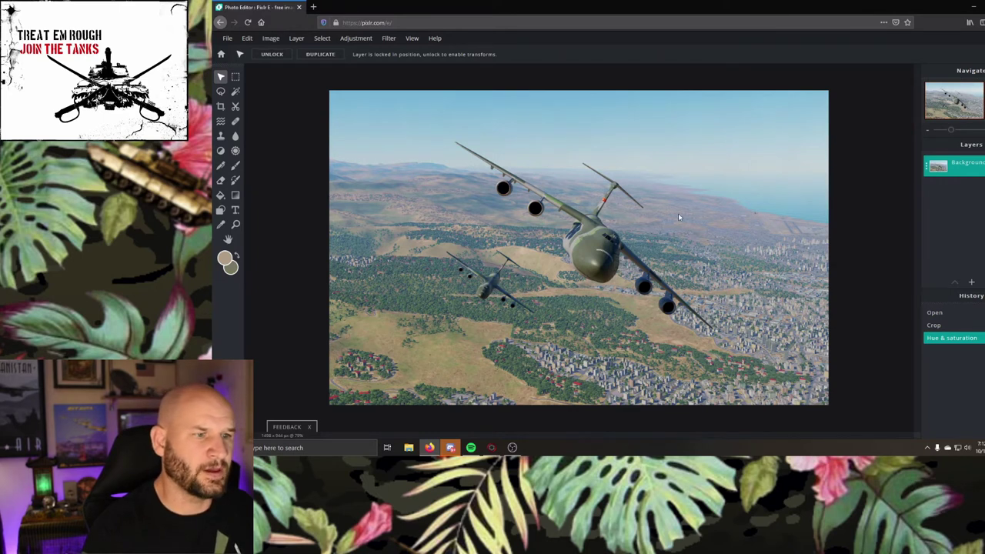
- Try a strong vignette on the photo, then discard it
click(360, 40)
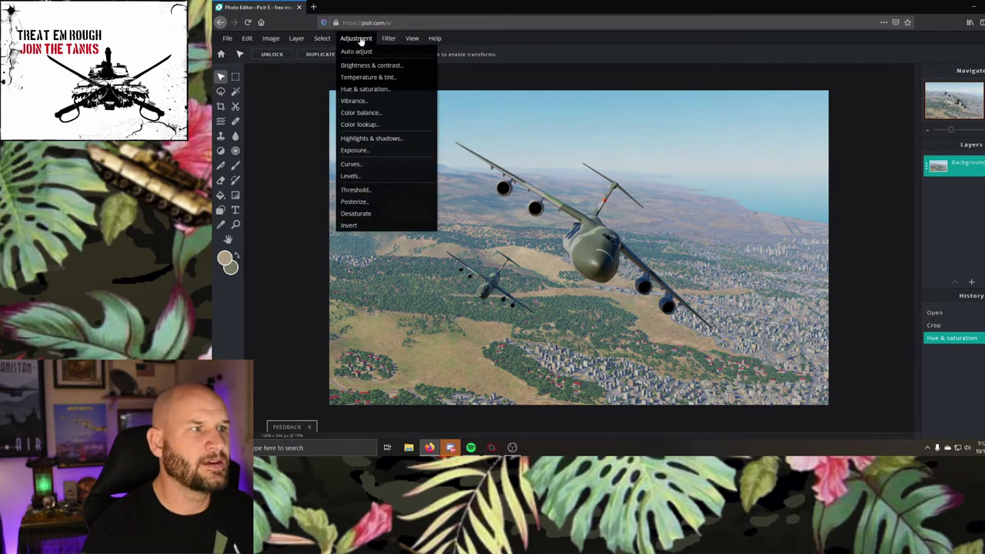
mouse_move(388, 39)
click(407, 82)
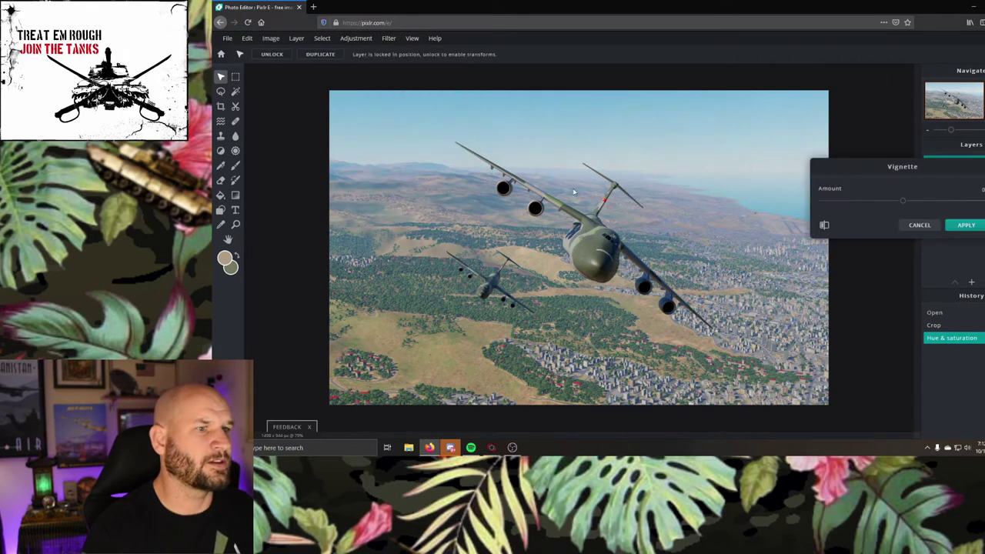
drag(903, 201, 949, 212)
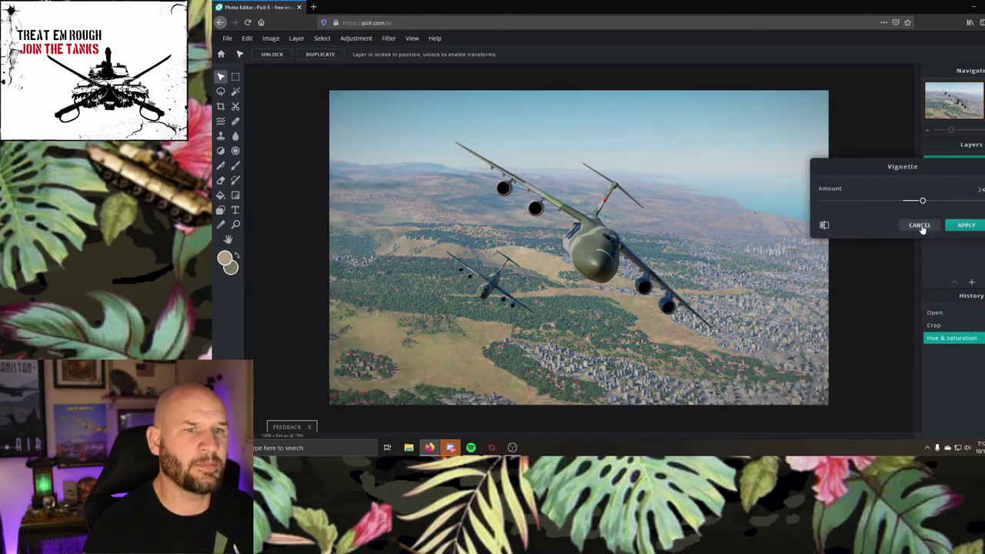
click(919, 225)
click(355, 38)
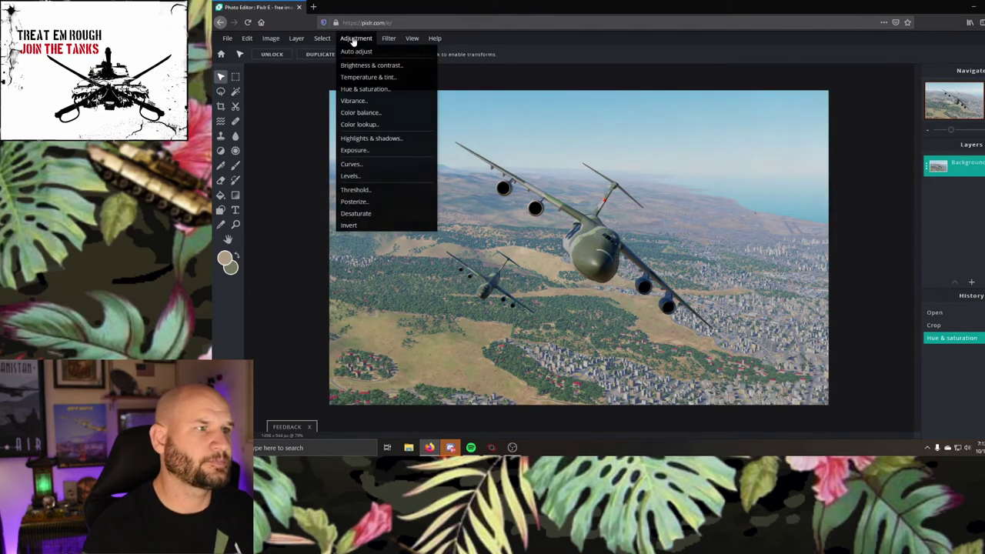
- Apply a Highlights & shadows adjustment with both Highlights and Shadows lowered
click(392, 138)
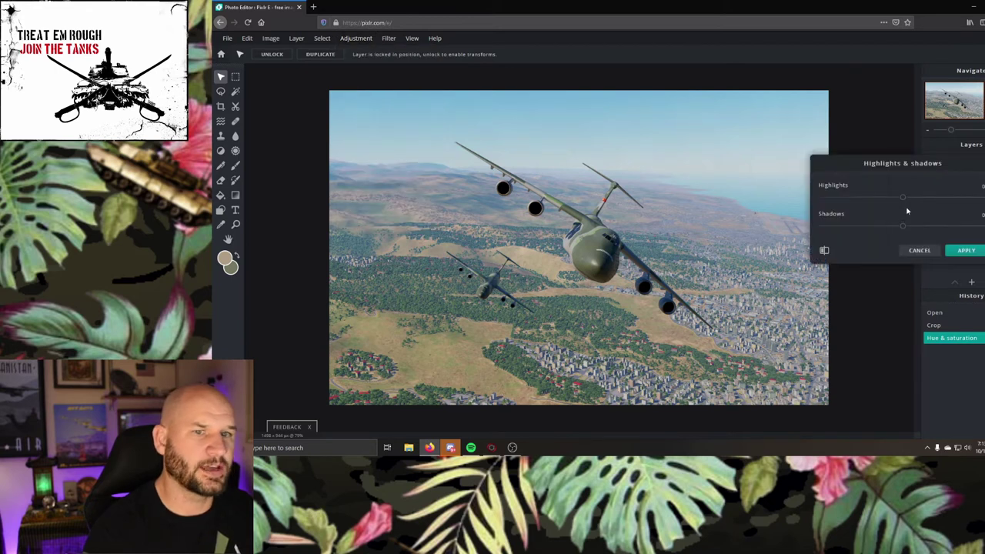
drag(903, 198, 880, 236)
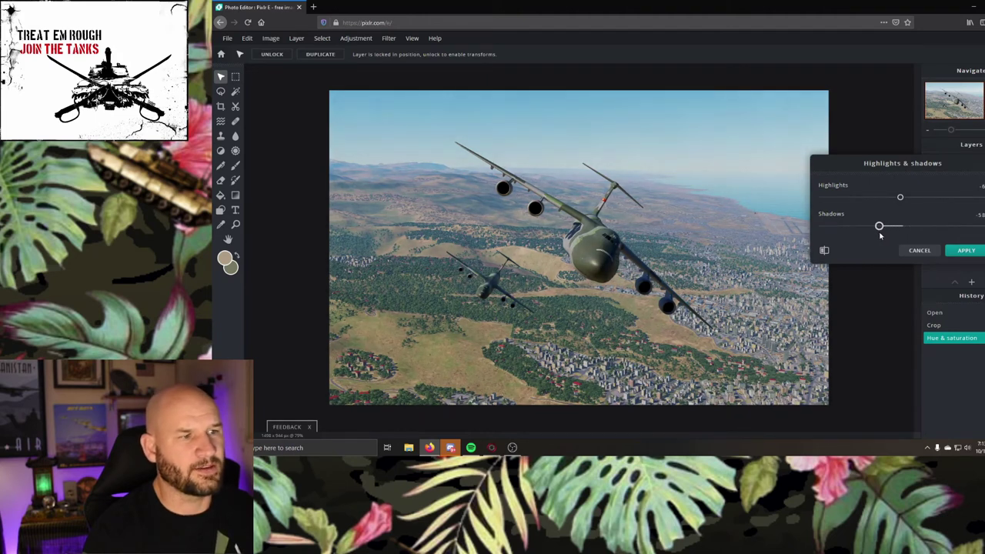
mouse_move(880, 236)
mouse_down()
mouse_move(870, 236)
mouse_move(880, 237)
mouse_up()
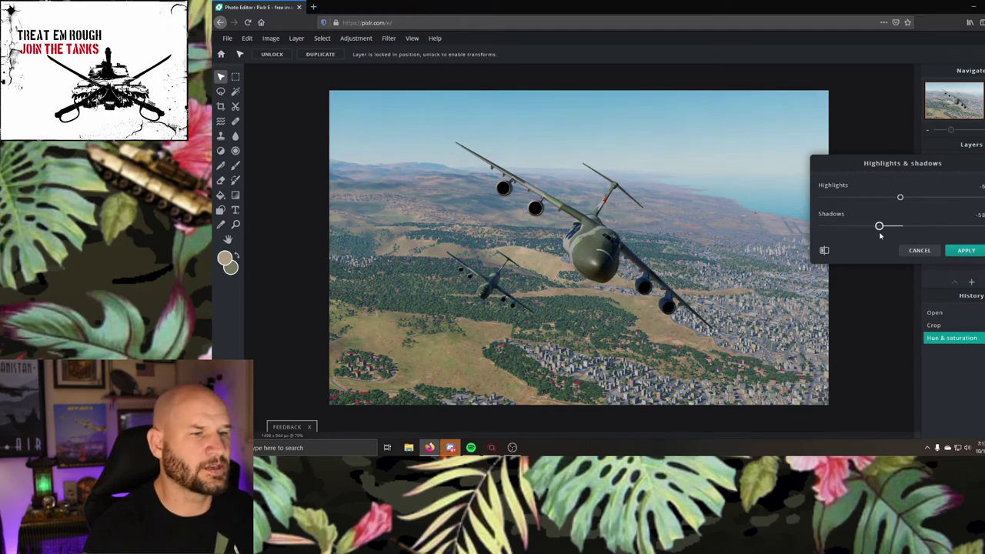
click(965, 251)
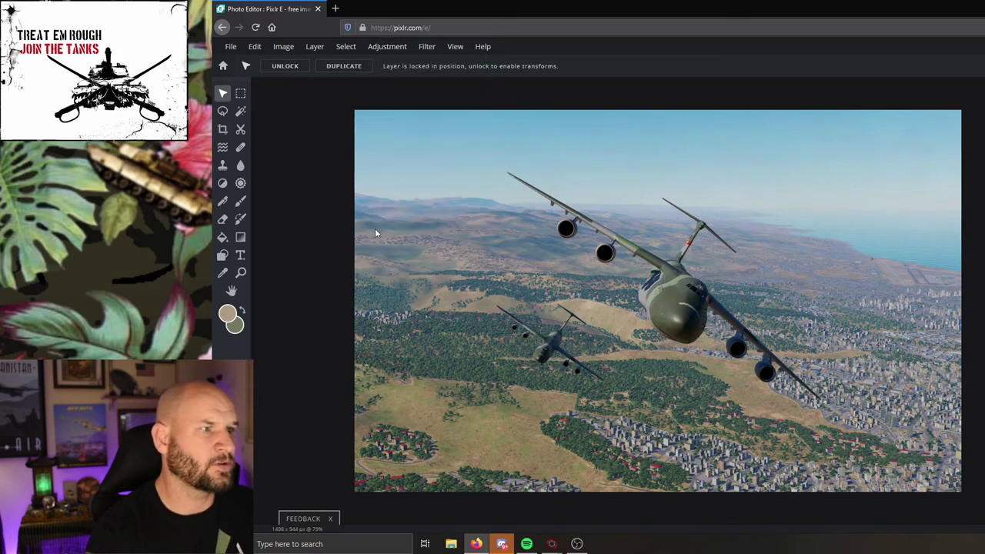
mouse_move(380, 51)
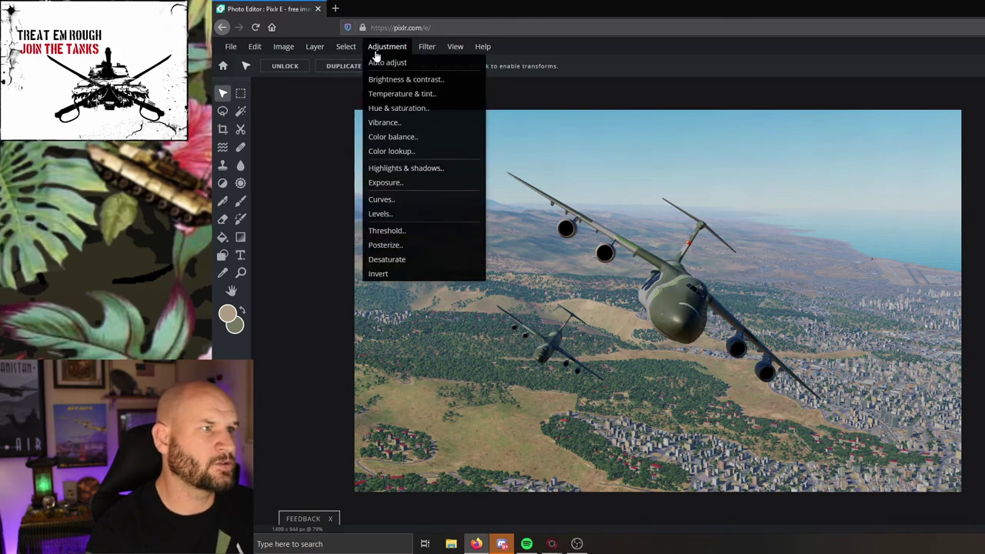
click(400, 262)
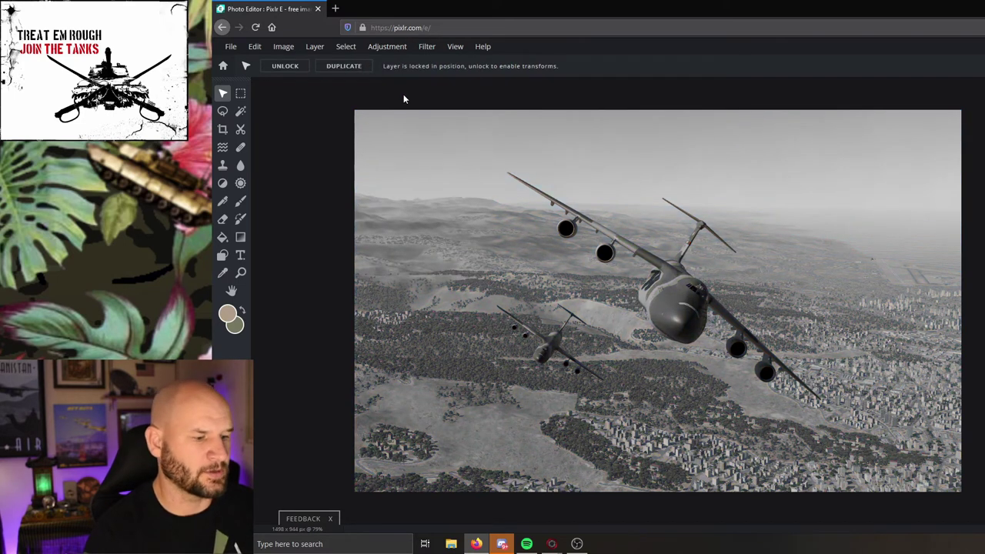
key(ctrl+z)
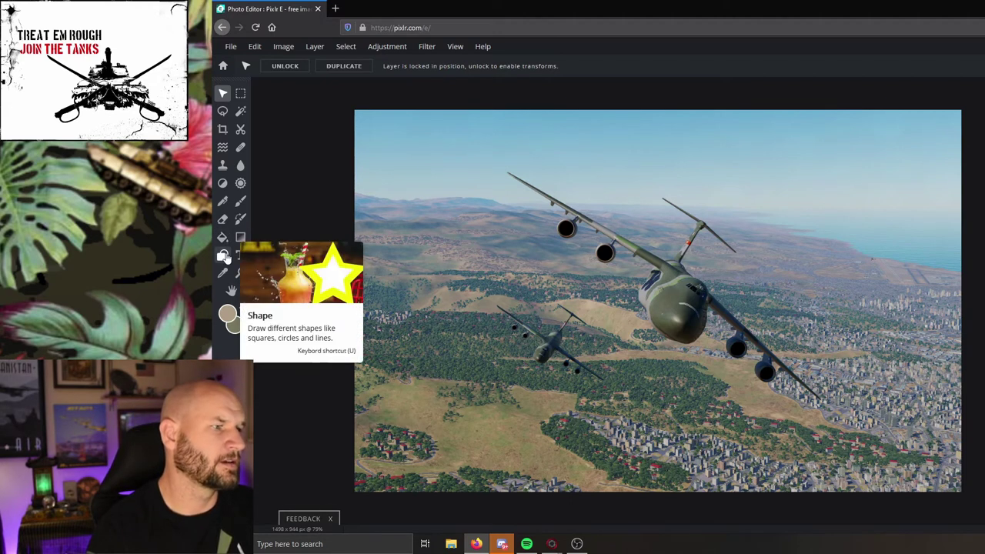
- Select the Sponge tool and apply a subtle Bloom filter to the photo
click(241, 185)
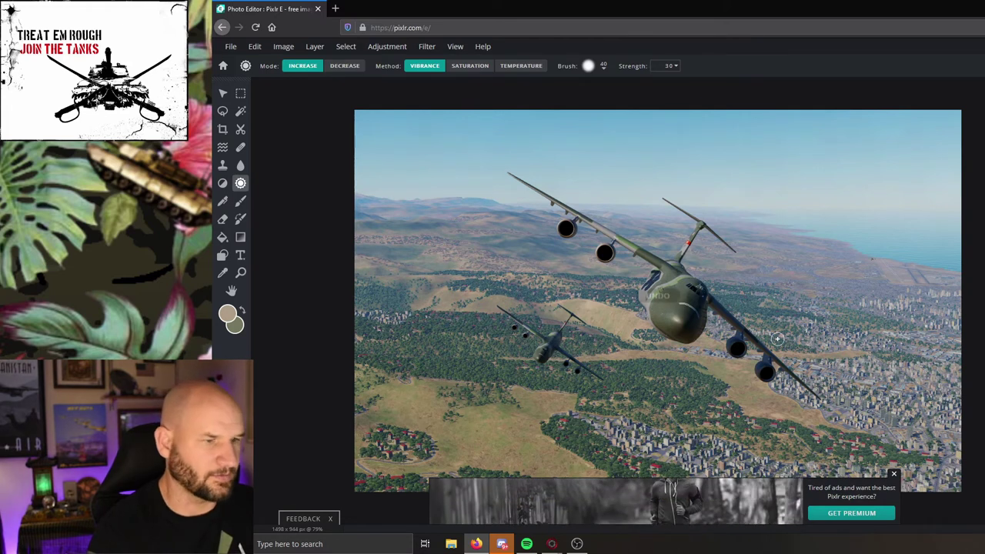
click(427, 46)
click(442, 110)
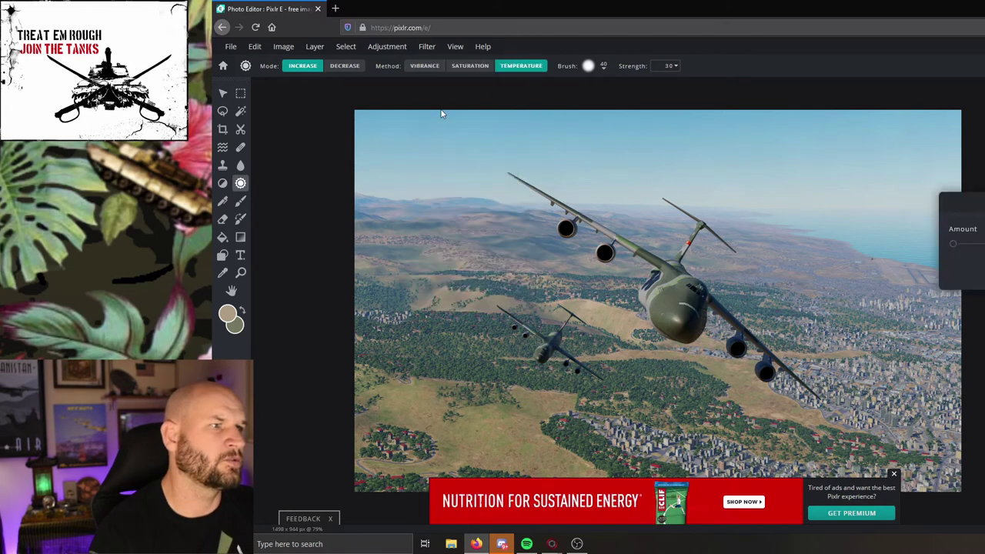
mouse_move(960, 251)
mouse_down()
mouse_move(984, 246)
mouse_move(973, 243)
mouse_up()
click(924, 231)
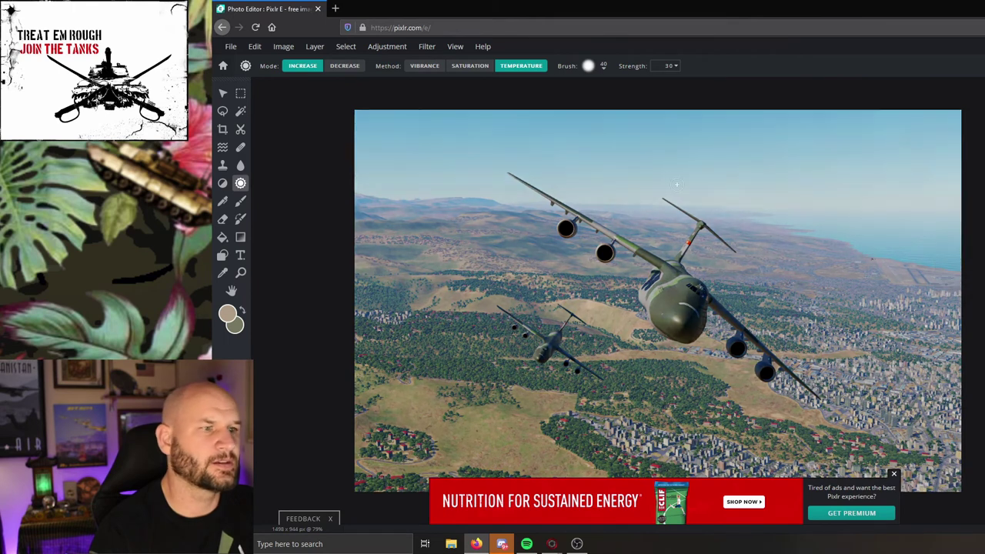
- Try the Pixelate filter at varying strength, then cancel it
click(426, 46)
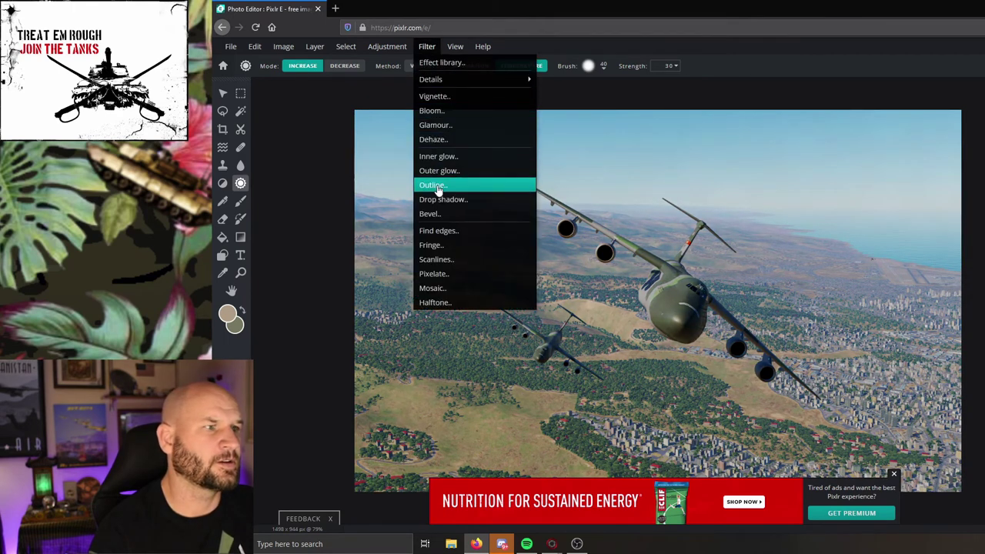
click(450, 275)
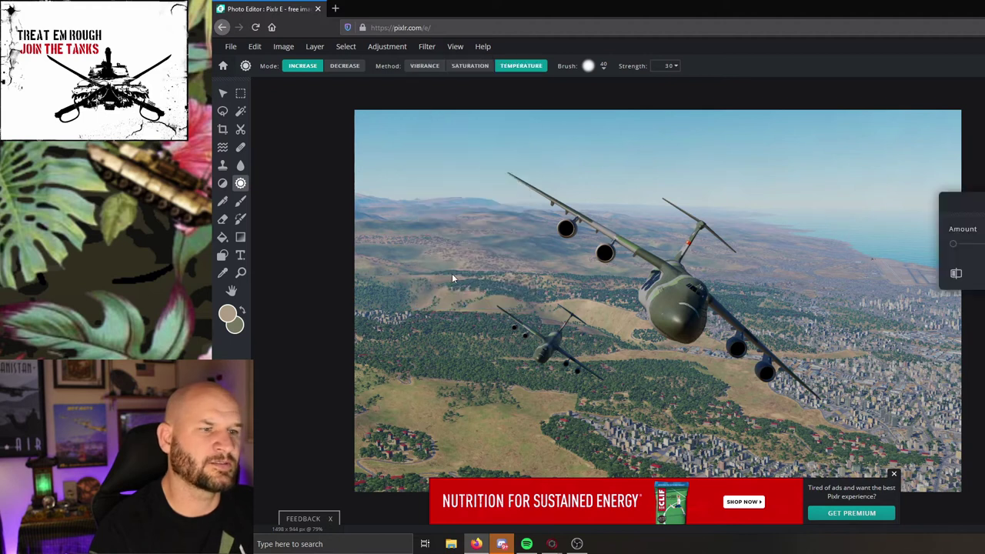
mouse_move(954, 248)
mouse_down()
mouse_move(984, 247)
mouse_move(948, 248)
mouse_up()
key(Escape)
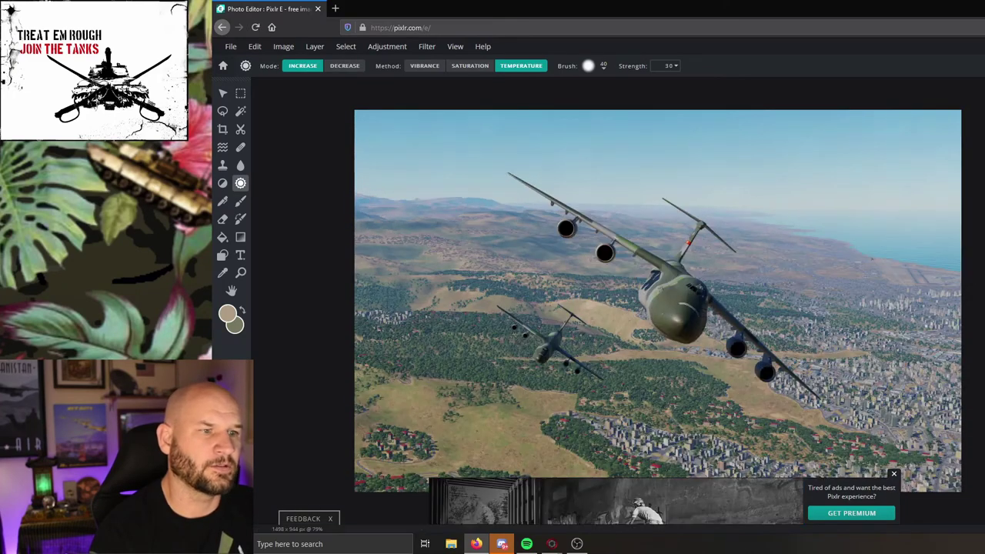
- Apply the Details > Smooth filter with an increased Amount
click(423, 47)
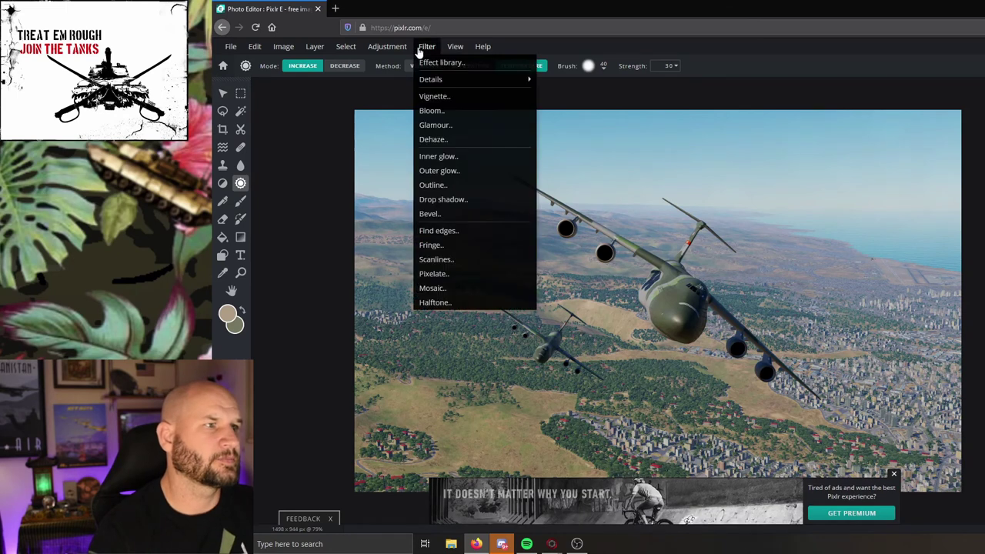
mouse_move(432, 85)
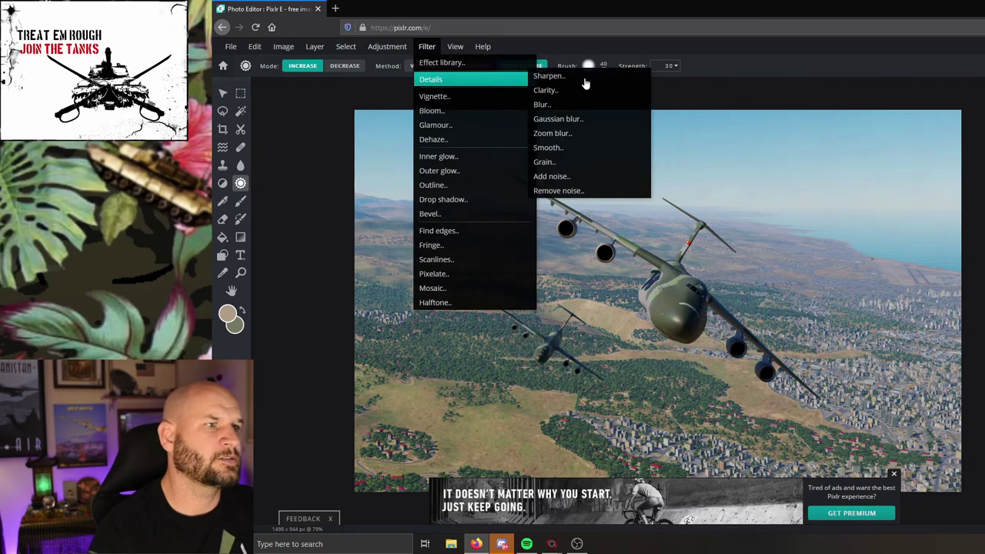
click(595, 149)
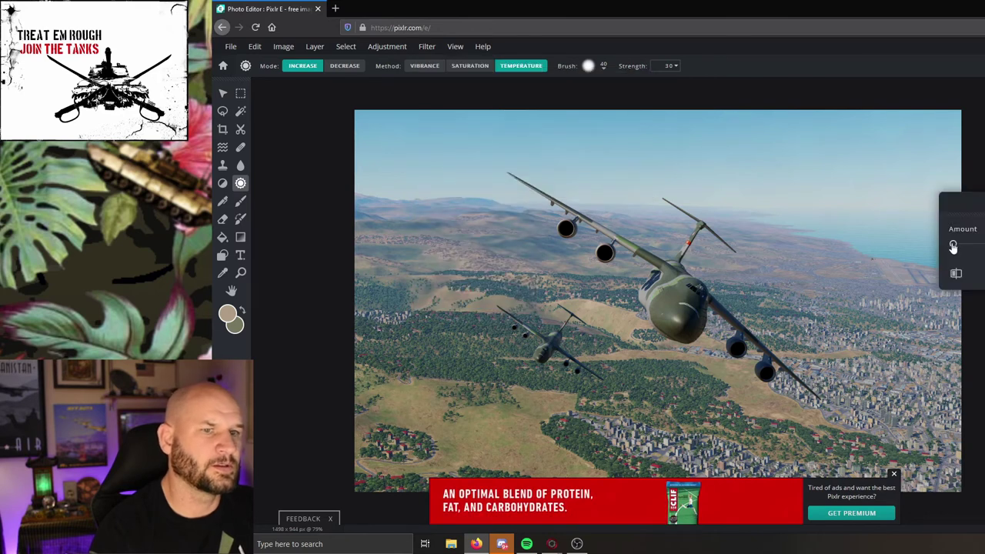
drag(952, 245, 984, 244)
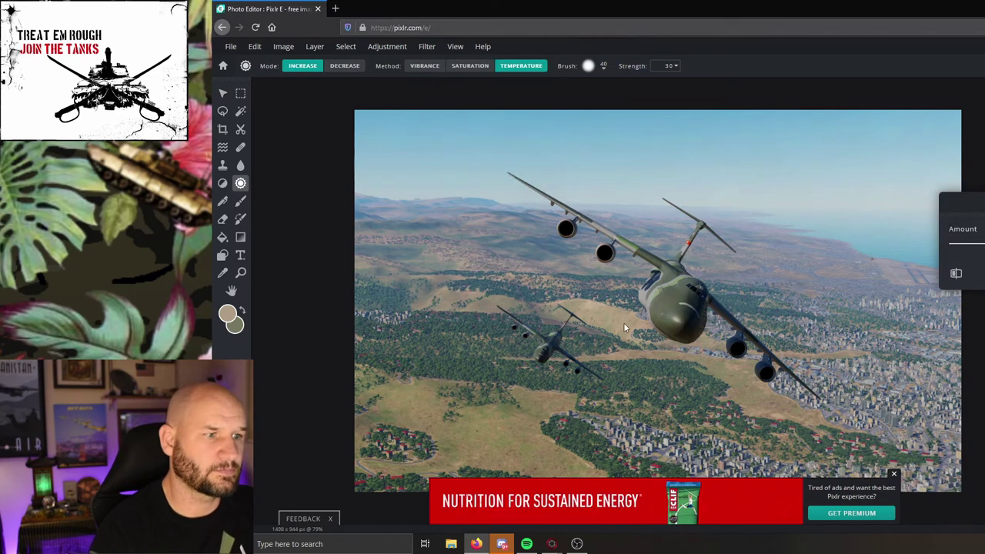
- Save the edited photo as the PNG file Screen_200924_202649.png
click(230, 46)
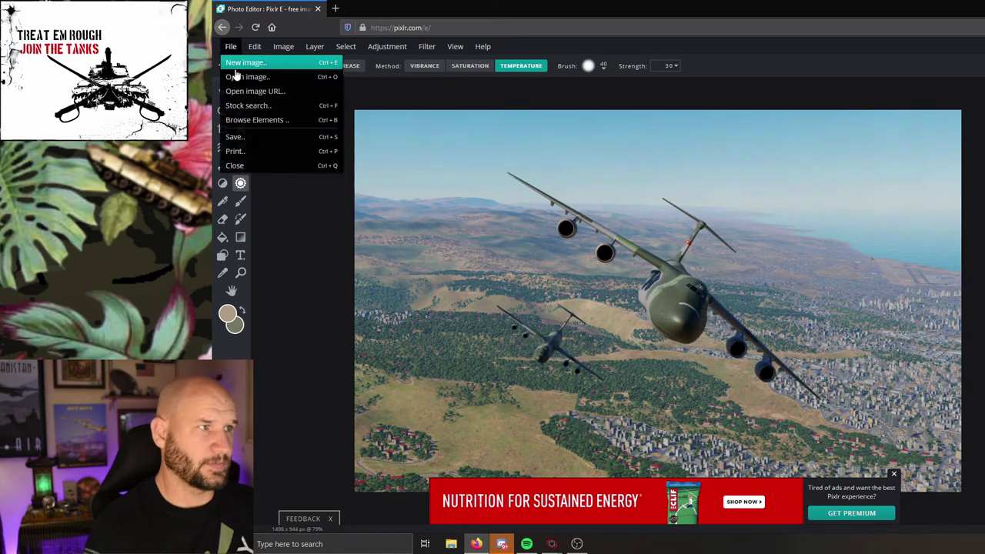
click(256, 138)
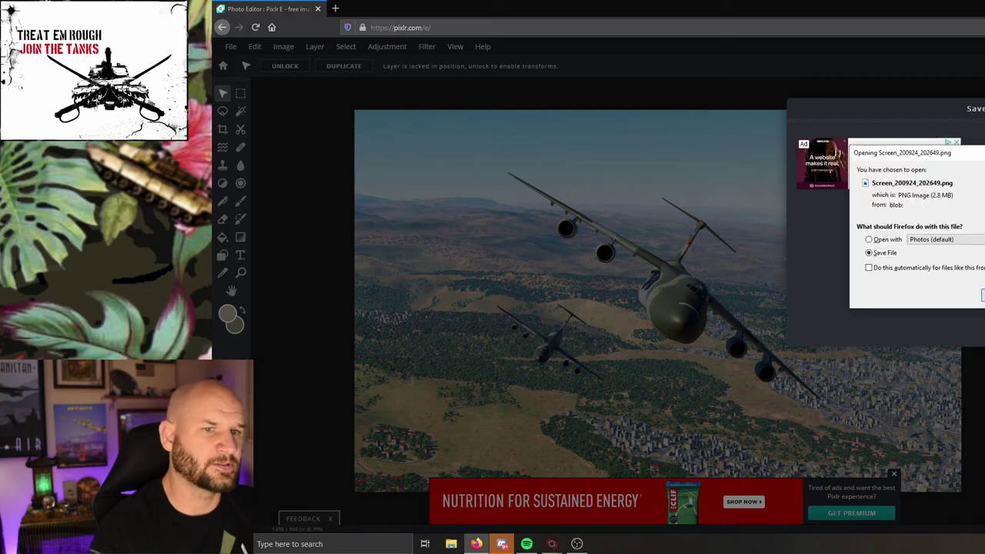
key(Return)
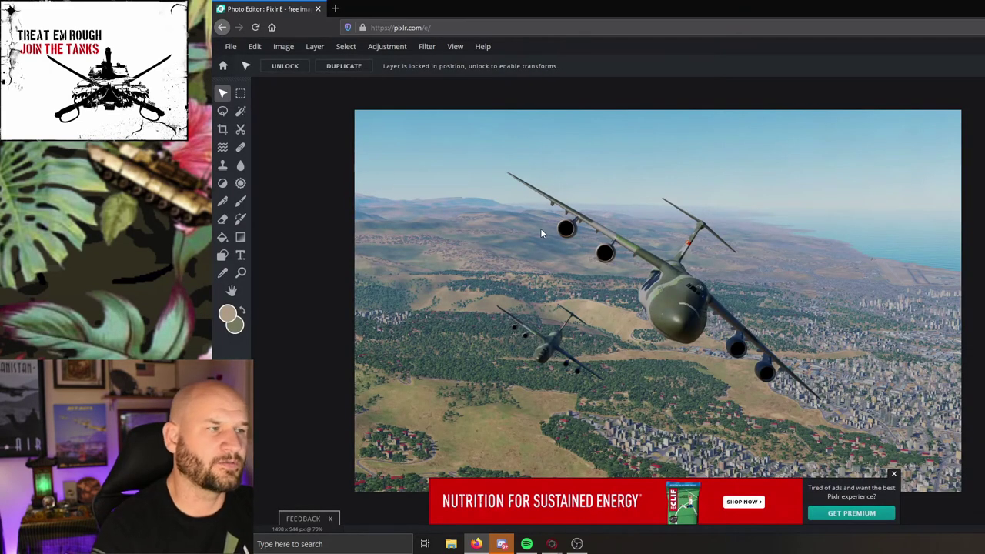
- Close the image in Pixlr E and switch to the Pixlr X editor
click(227, 46)
click(234, 165)
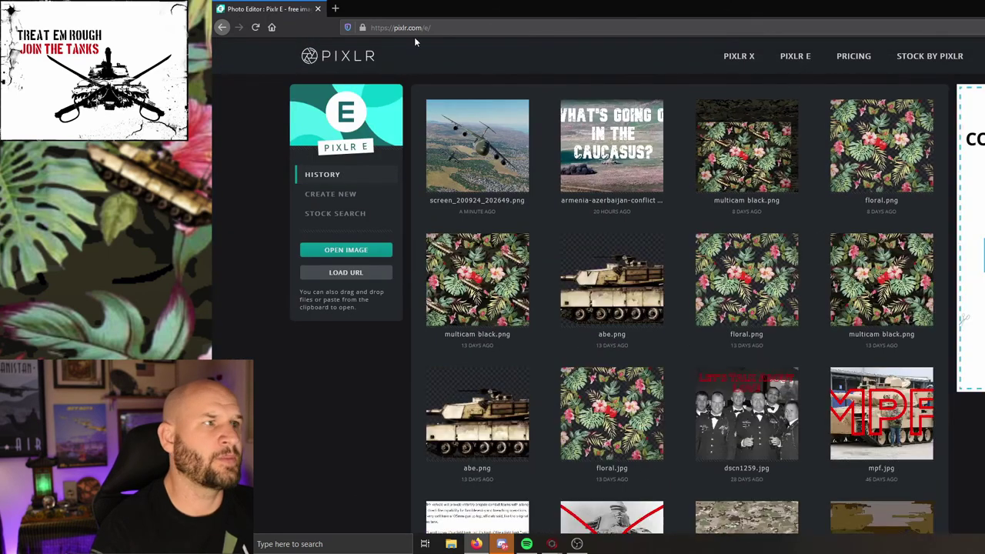
click(338, 62)
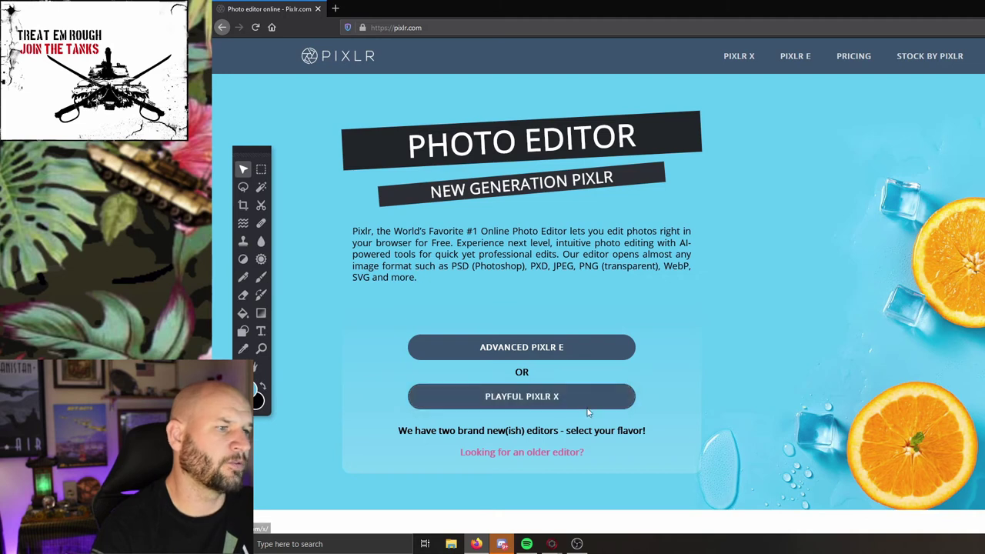
click(521, 399)
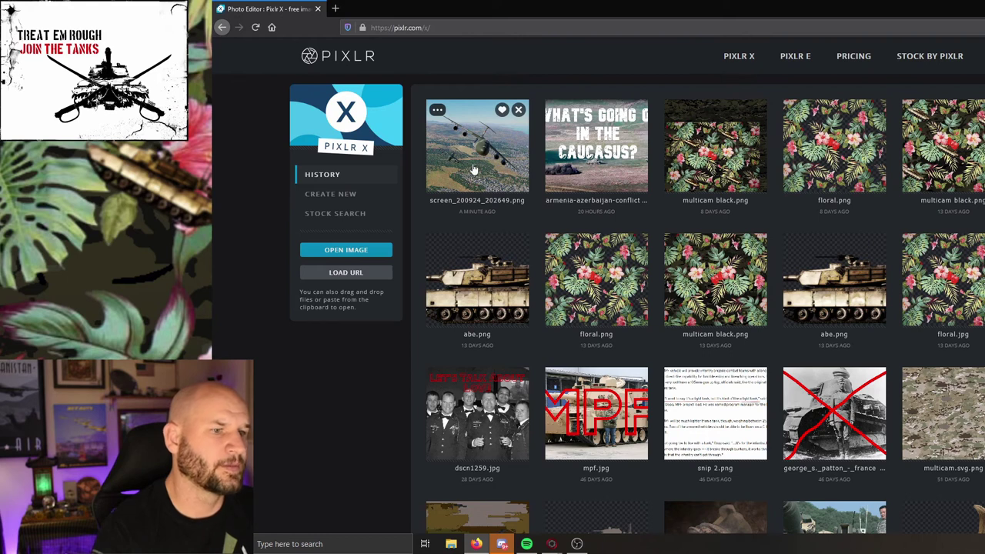
- Open the exported 1498 × 944 PNG screenshot from the Downloads folder
click(344, 253)
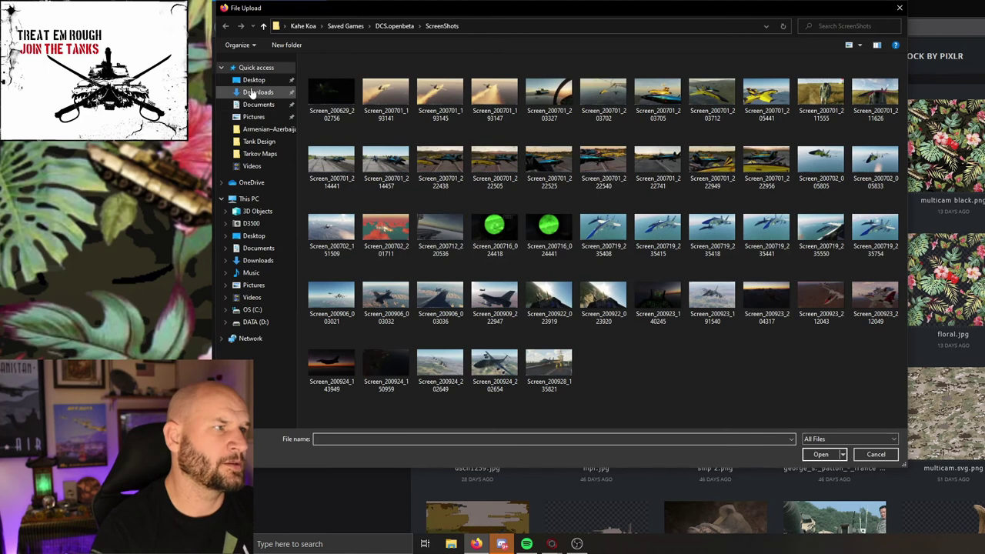
click(254, 91)
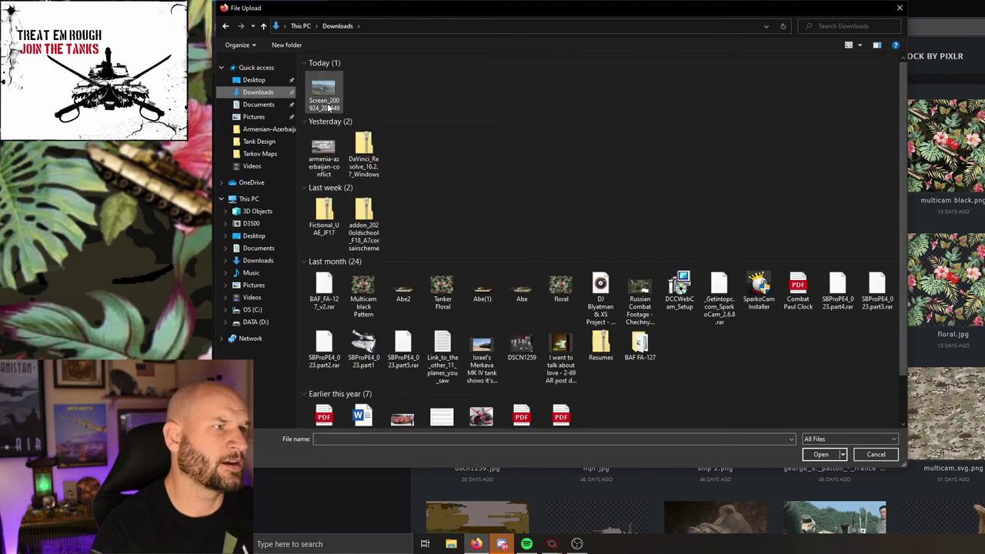
double_click(327, 94)
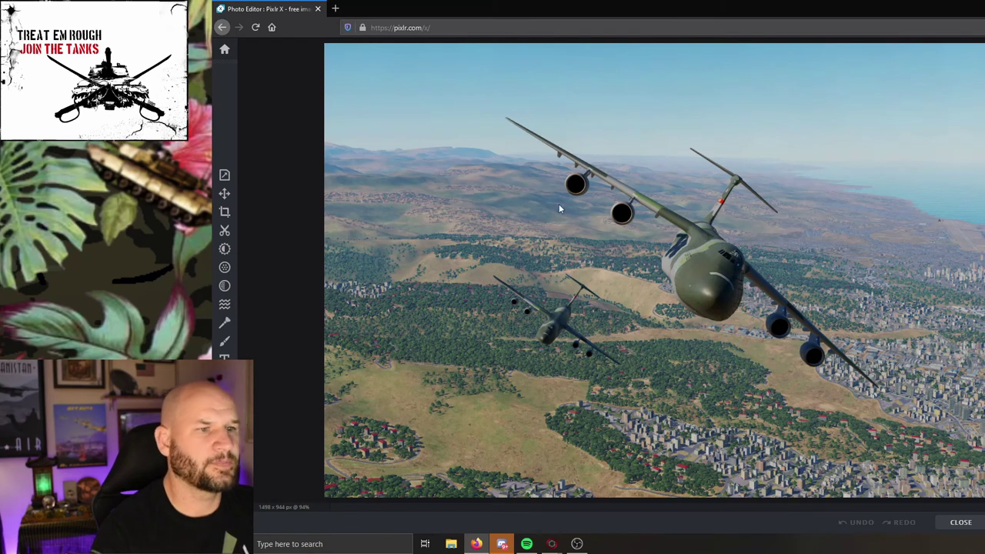
- In the Adjust panel, set vibrance 20, saturation 4 and temperature 14
click(224, 249)
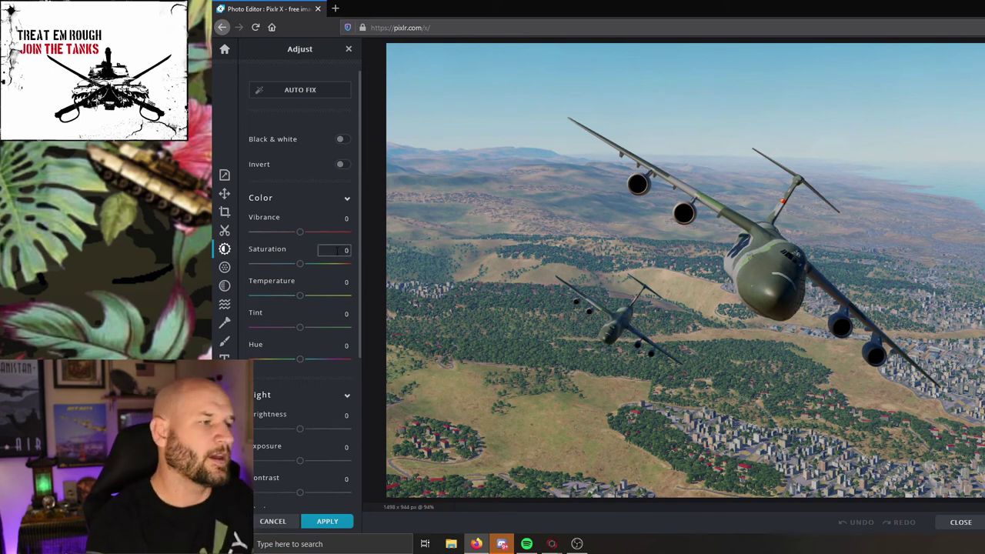
scroll(304, 314, down, 3)
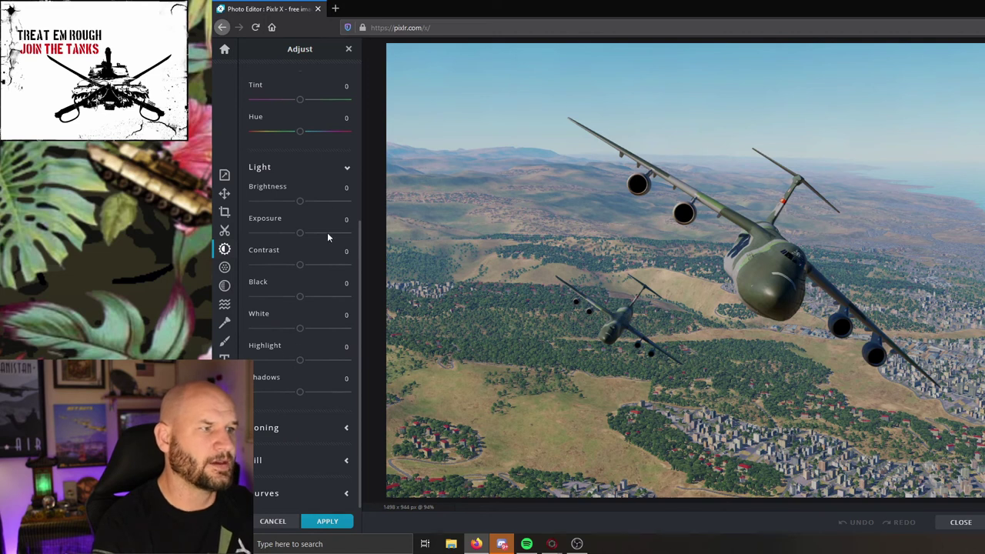
scroll(323, 240, up, 3)
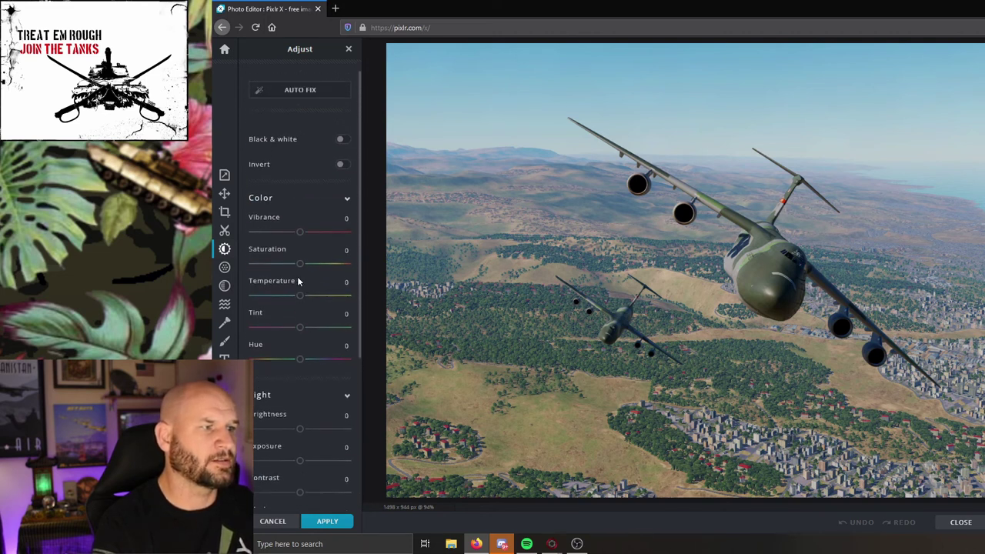
mouse_move(300, 295)
mouse_down()
mouse_move(315, 298)
mouse_move(266, 298)
mouse_move(312, 301)
mouse_up()
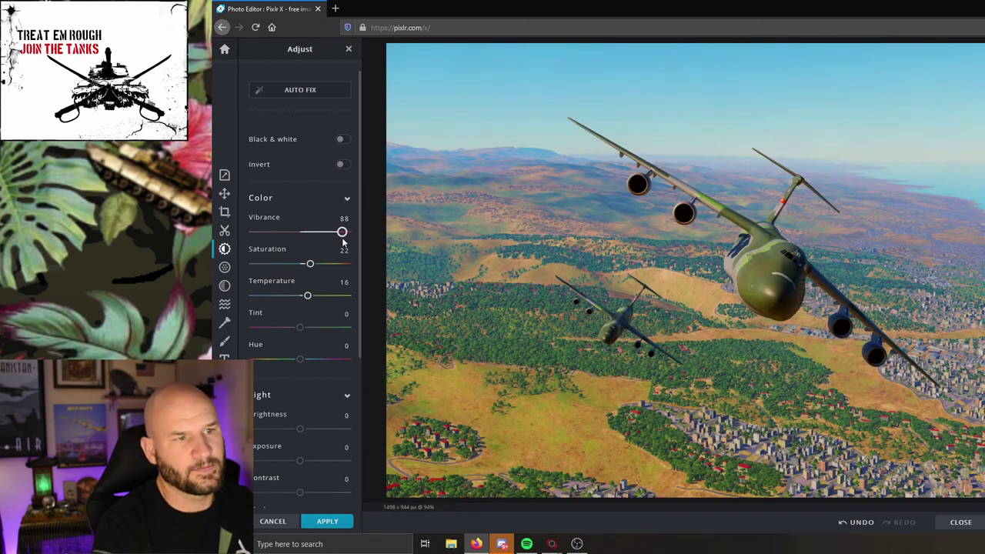
drag(343, 243, 264, 241)
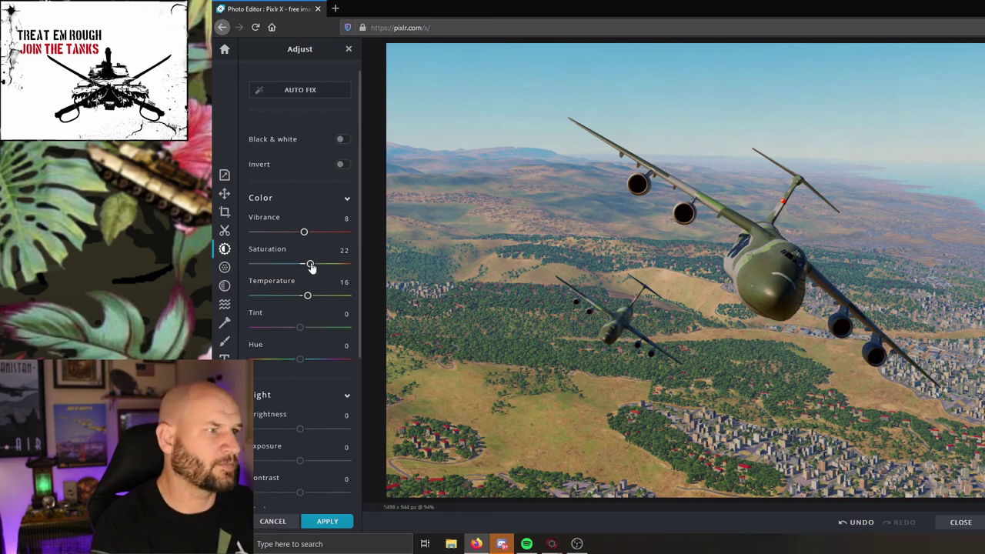
drag(303, 265, 300, 264)
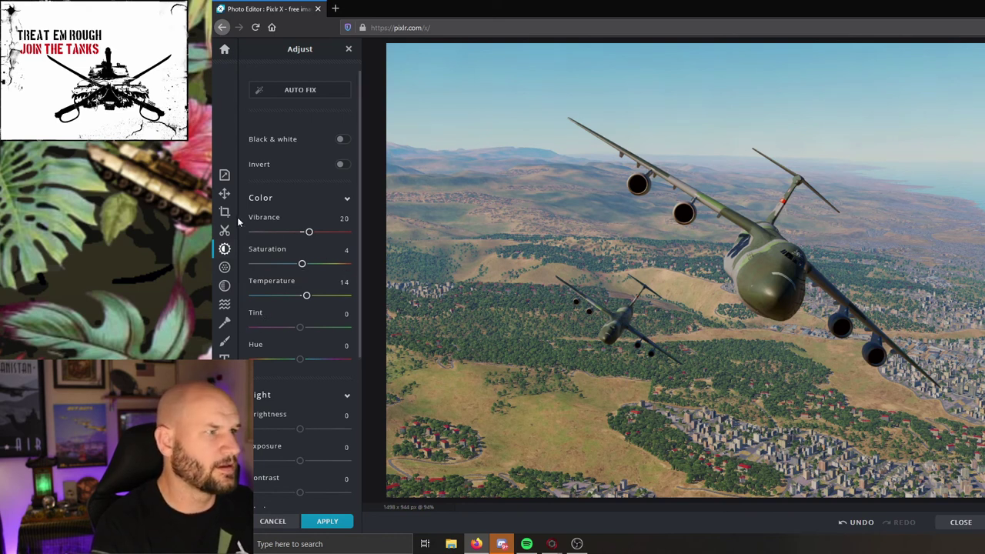
- Add a new text layer in the JacottNeue font and select its placeholder text for replacing
click(224, 358)
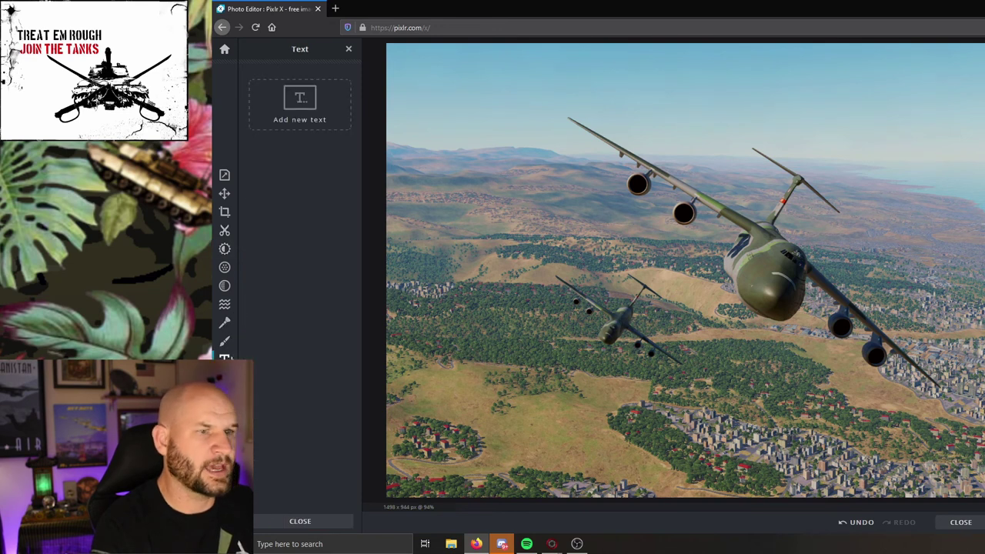
click(285, 114)
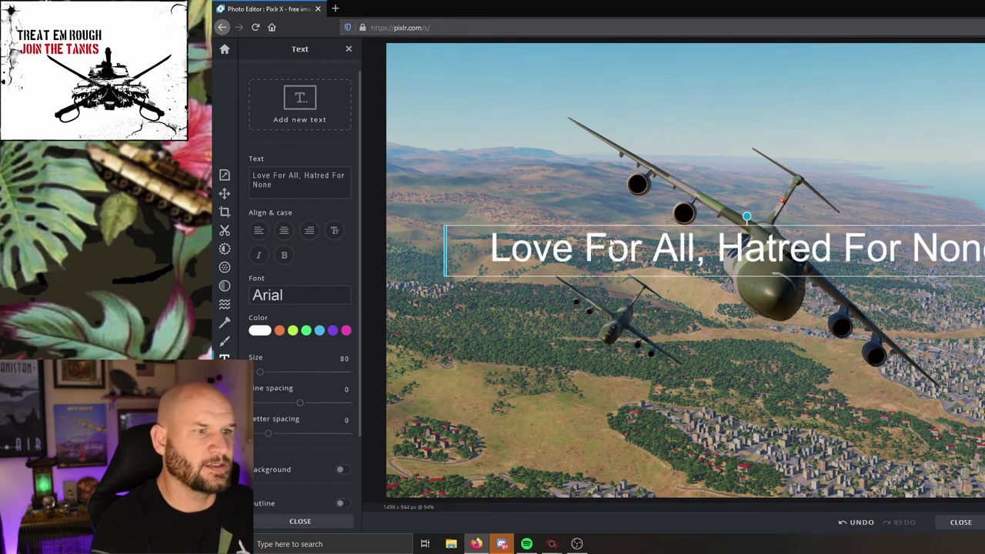
click(292, 303)
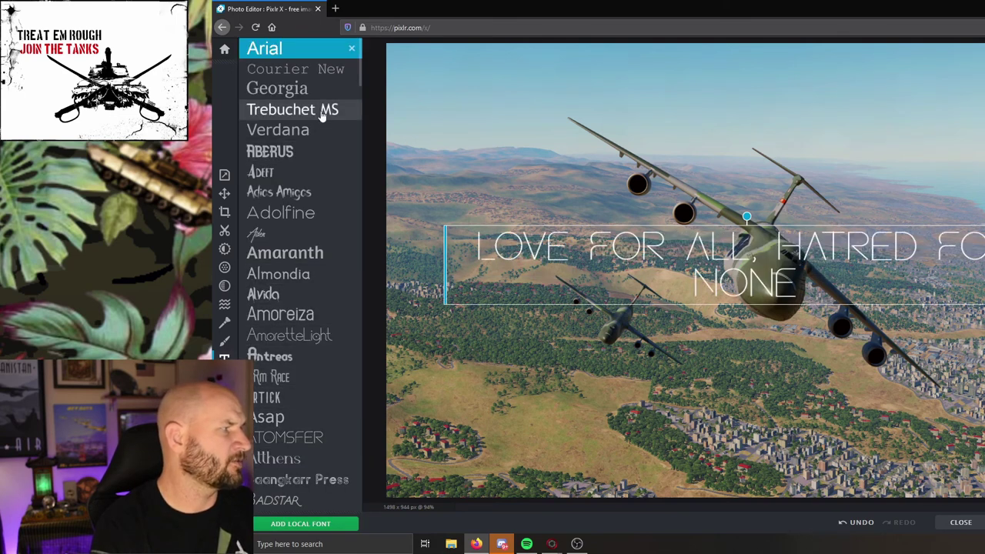
scroll(305, 302, down, 3)
scroll(305, 302, down, 10)
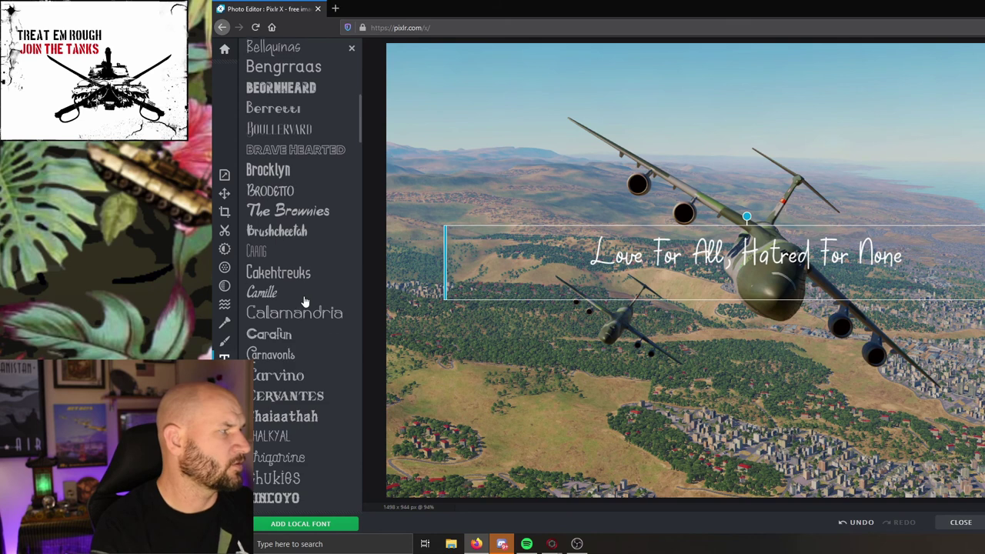
scroll(304, 302, down, 3)
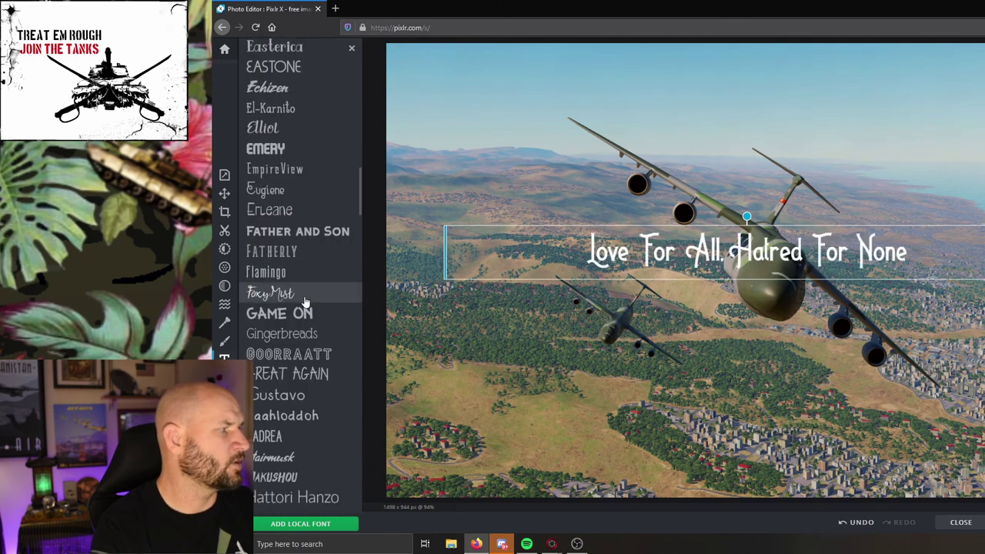
scroll(305, 302, down, 10)
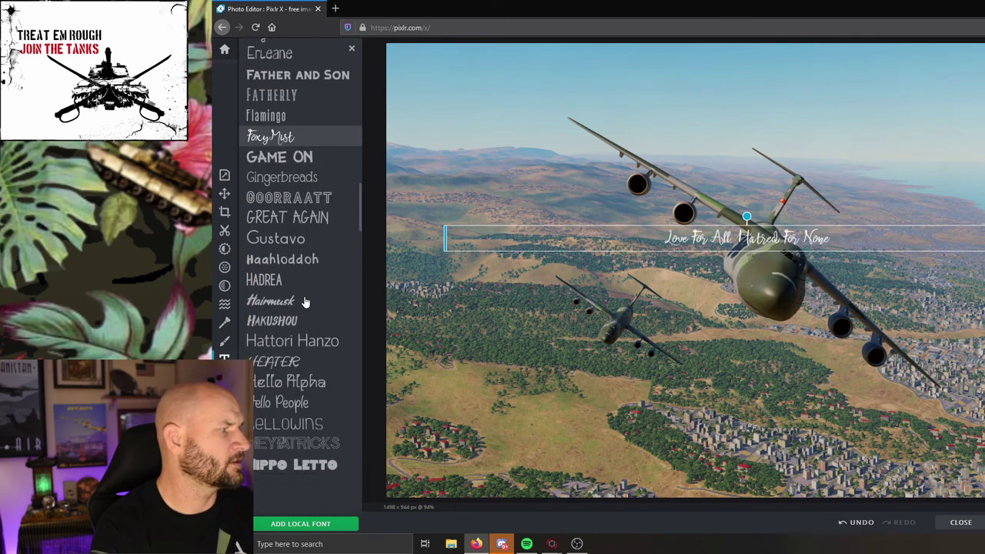
scroll(305, 302, down, 3)
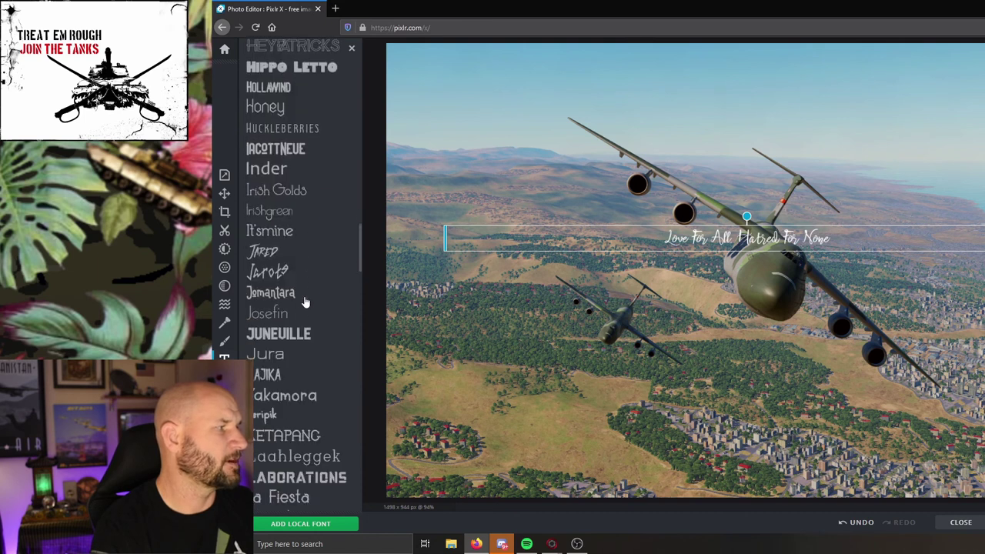
click(279, 148)
triple_click(292, 190)
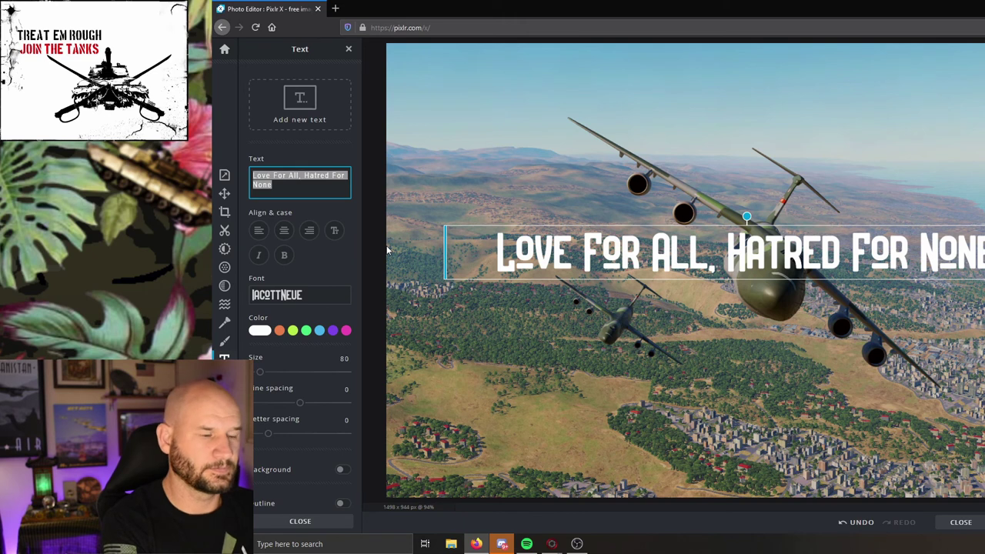
- Change the caption to 'Cargo Life' and move it up into the sky above the aircraft
text(Cargo)
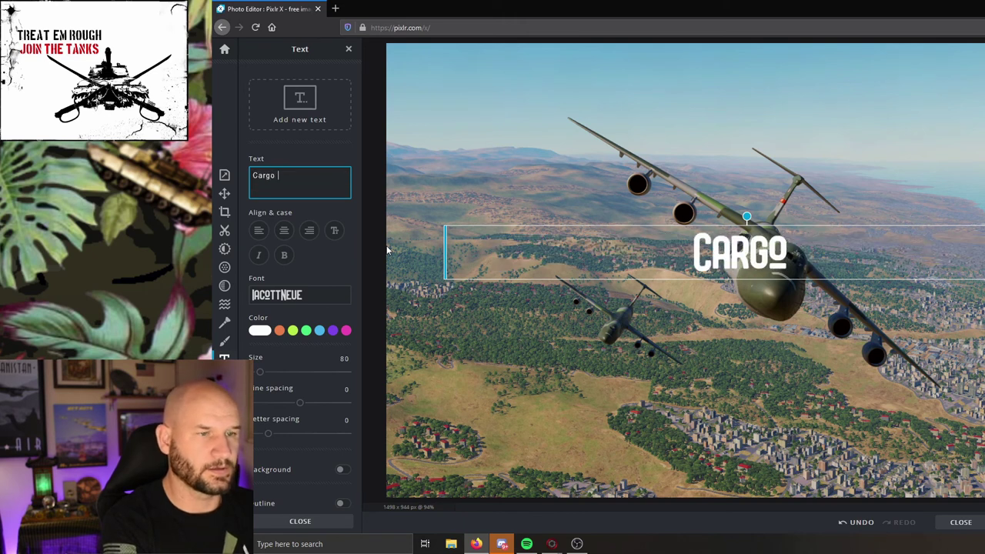
text( Life)
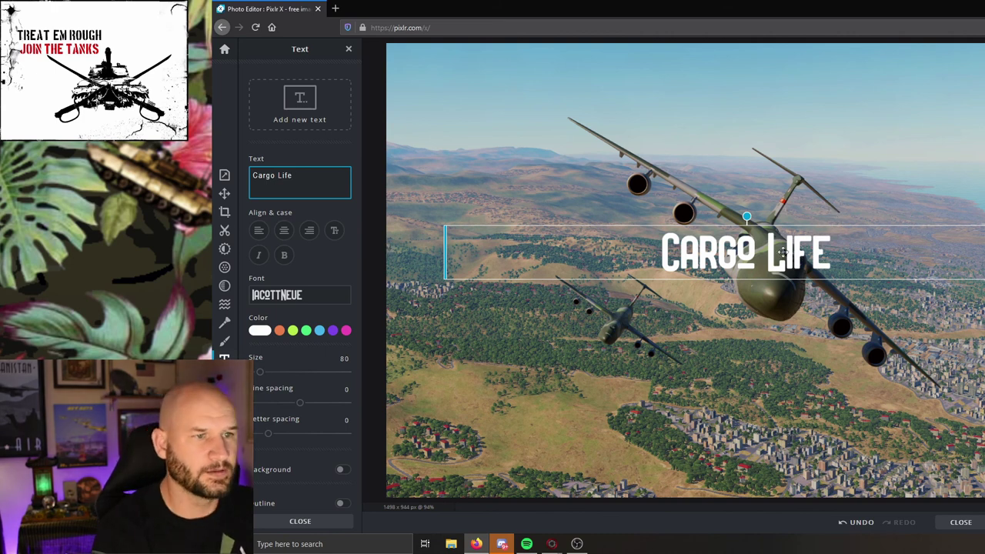
drag(772, 255, 760, 207)
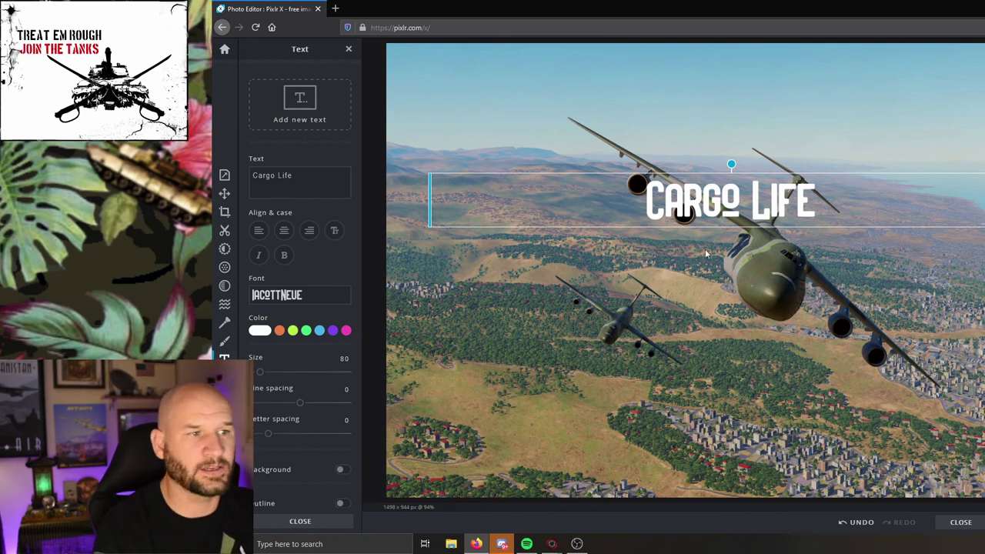
drag(706, 214, 718, 148)
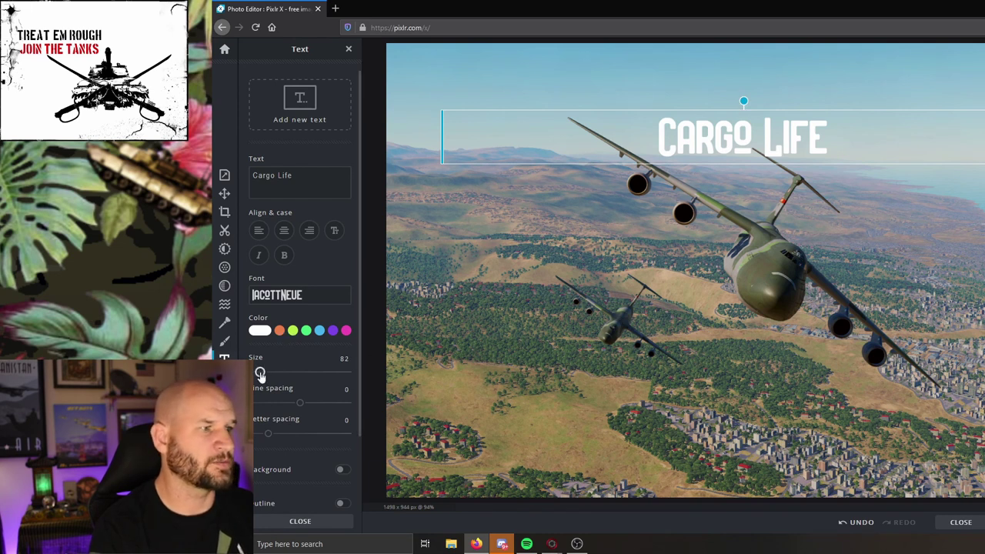
- Enlarge the Cargo Life text to size 82, then add and remove a background box
drag(259, 373, 268, 373)
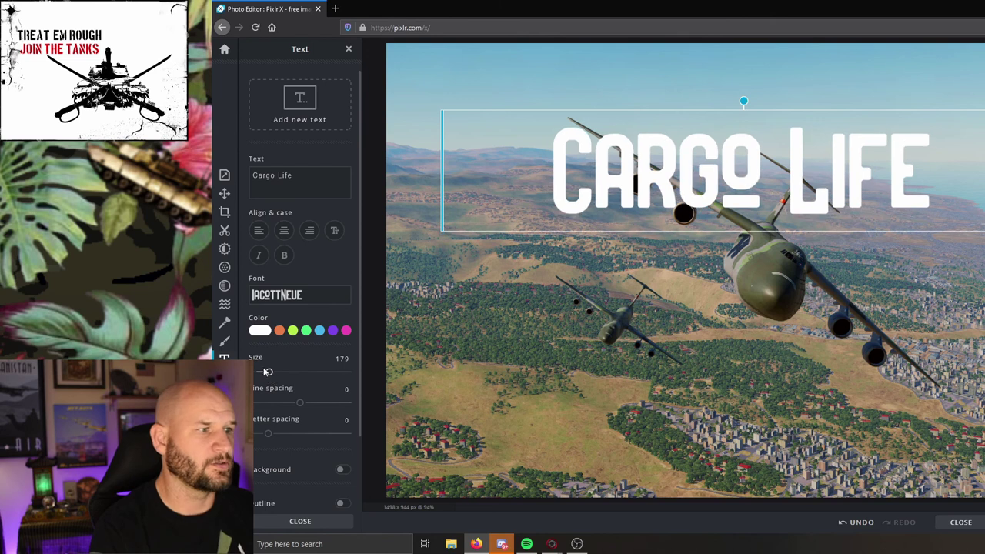
click(341, 470)
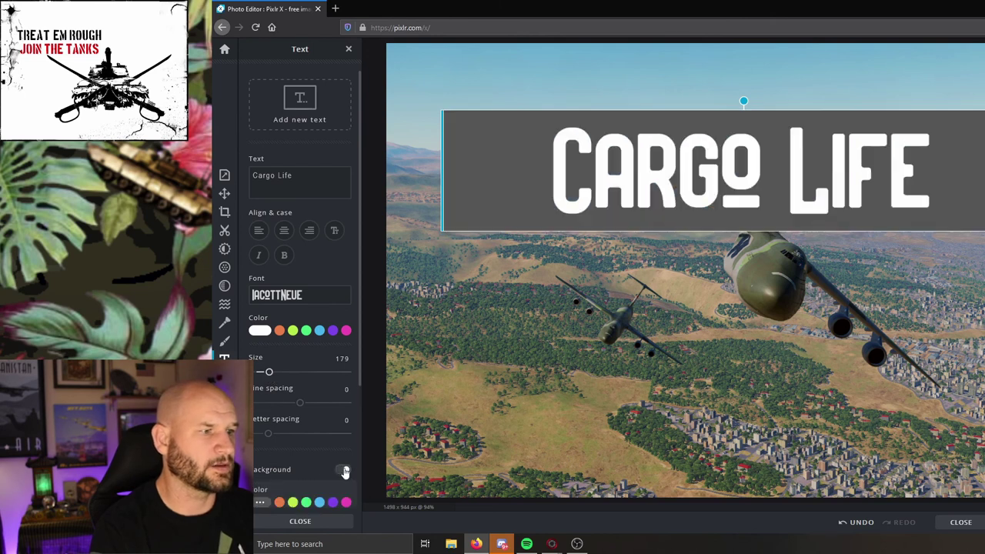
click(341, 470)
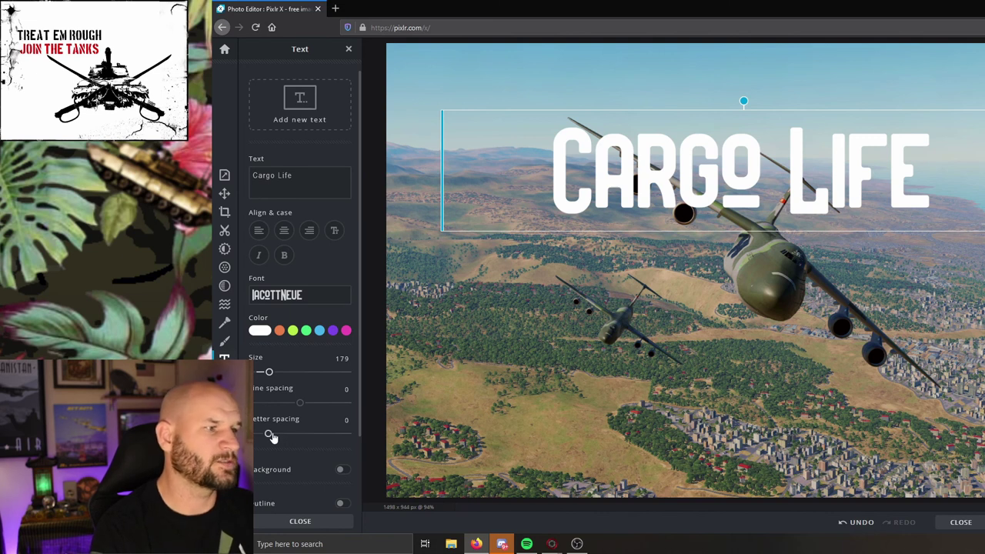
- Try bold and italic on Cargo Life, undo to keep it upright, and reselect it
click(284, 256)
click(284, 256)
click(260, 256)
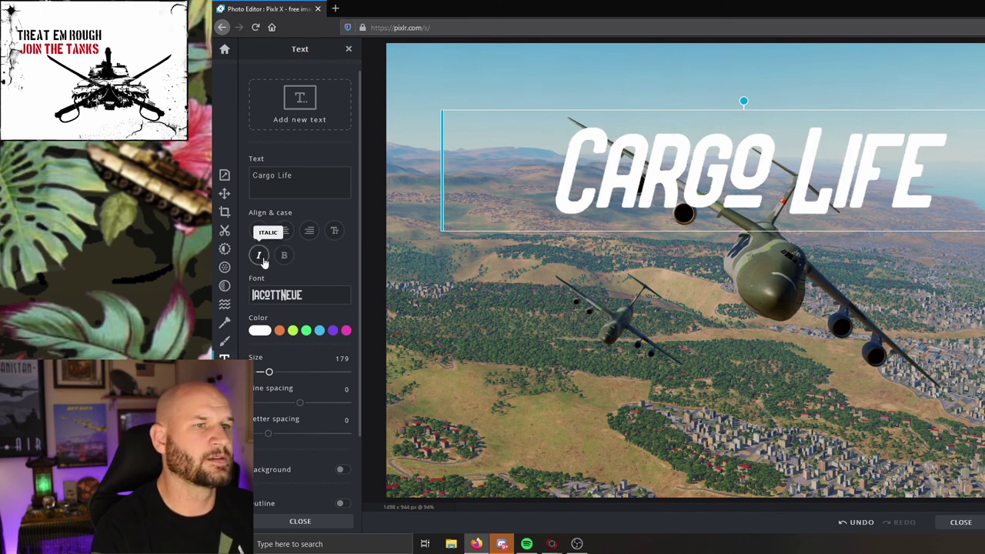
click(260, 256)
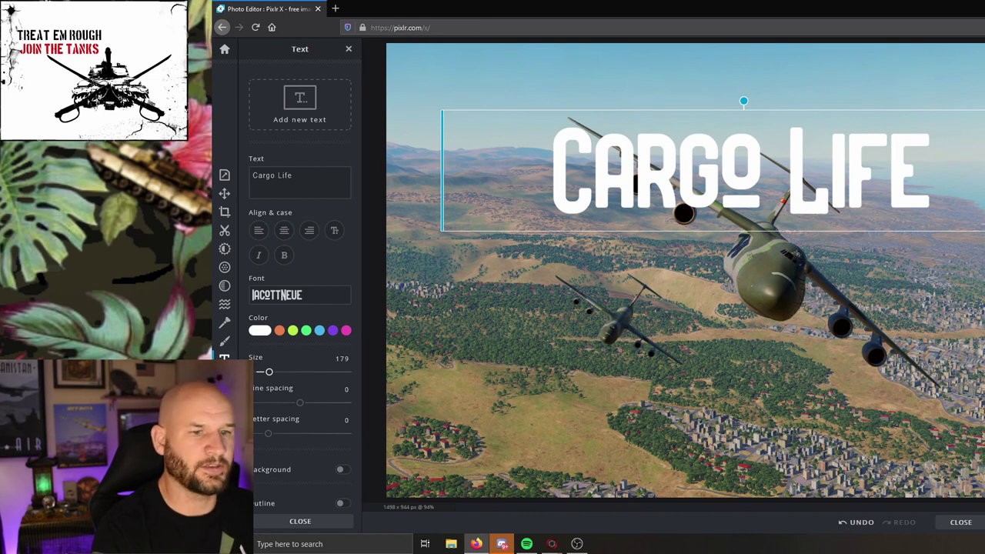
click(862, 524)
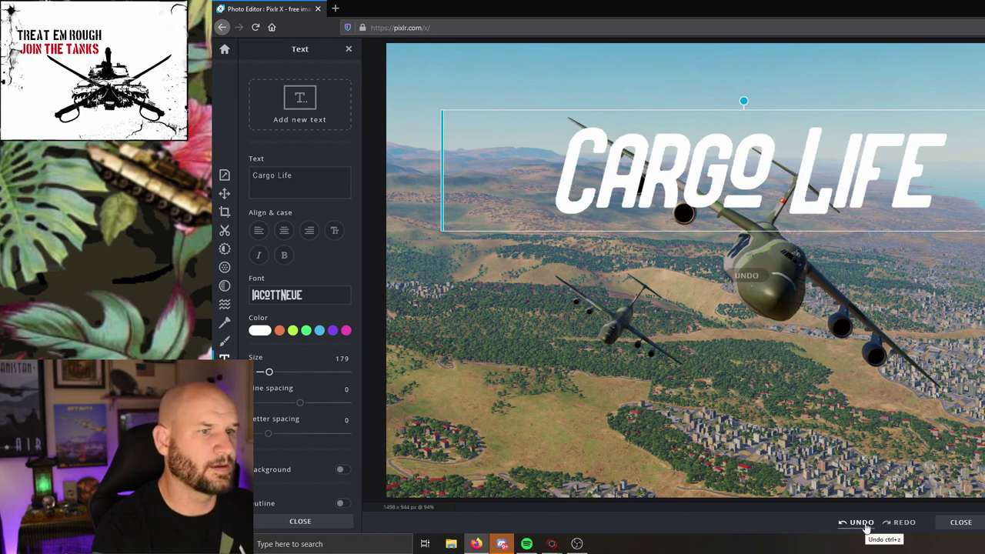
click(863, 523)
click(521, 345)
click(633, 207)
- Delete the Cargo Life text layer, leaving only the aircraft photo
key(Delete)
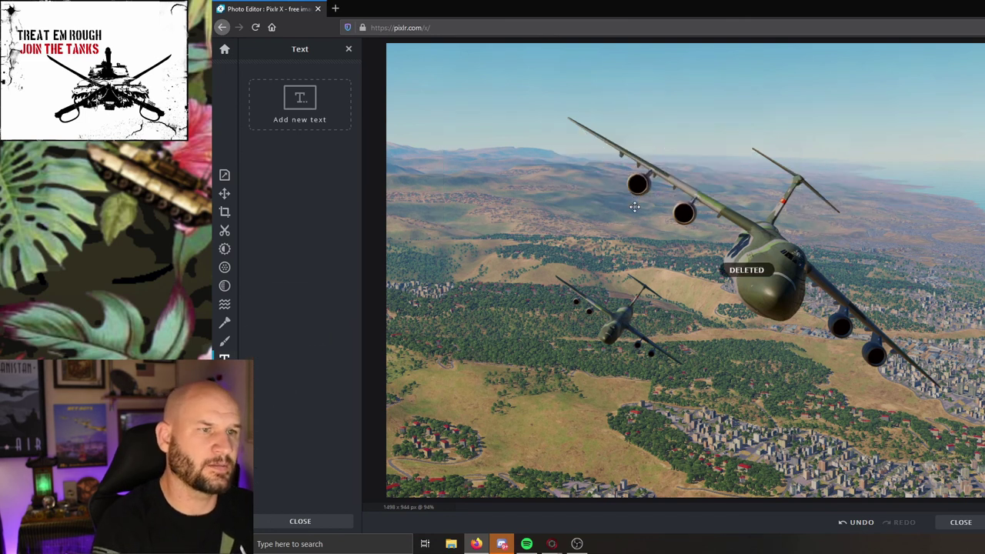